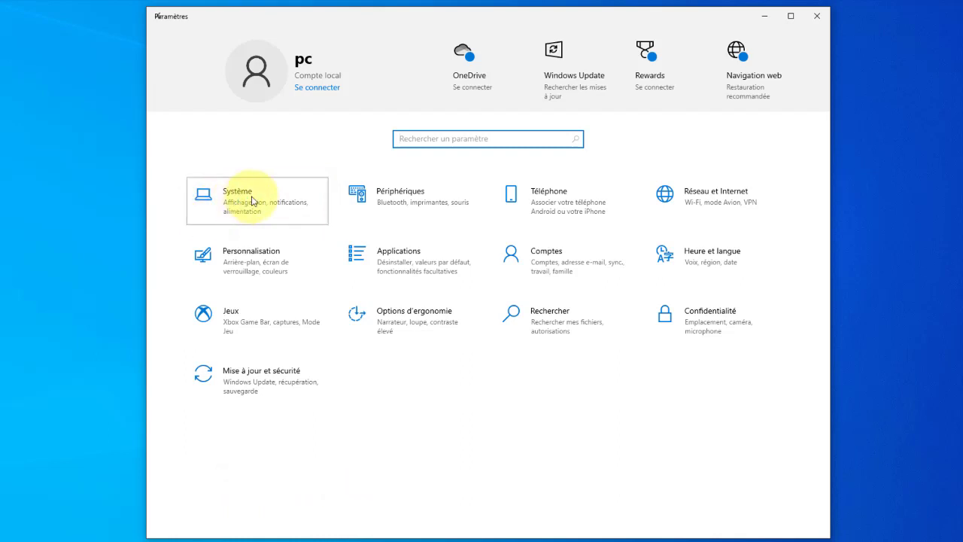
Step: Open the system storage settings and display more usage categories for the local disk (C:)
left_click(247, 197)
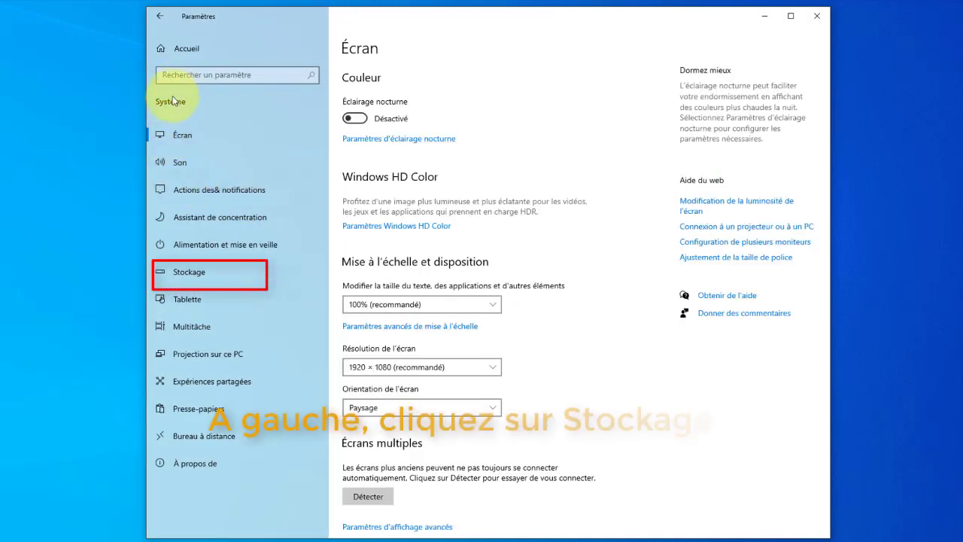
left_click(179, 271)
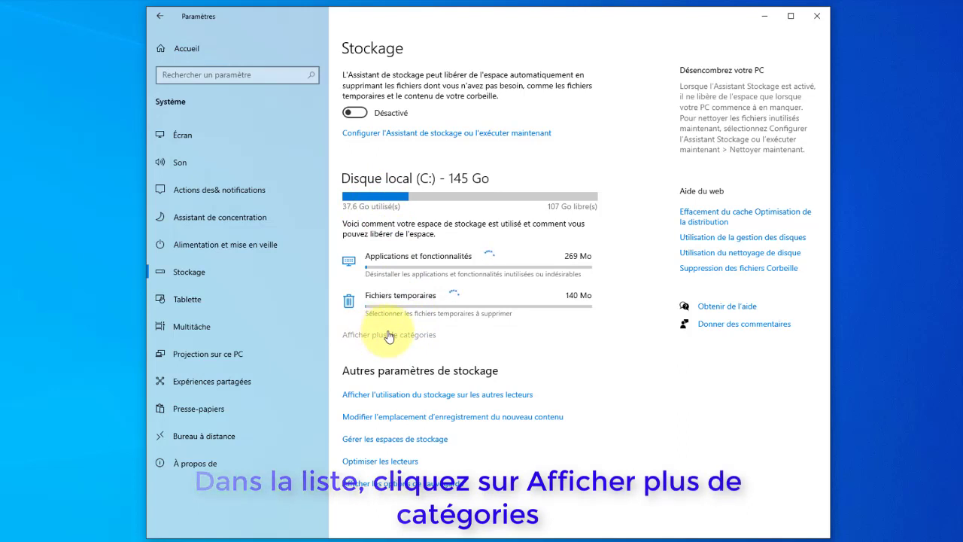
left_click(388, 335)
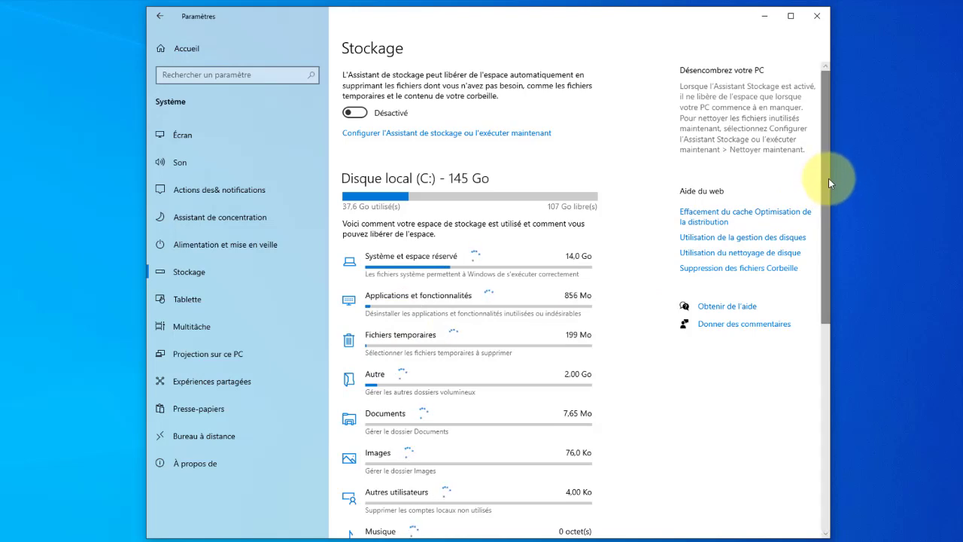
left_click_drag(828, 178, 847, 215)
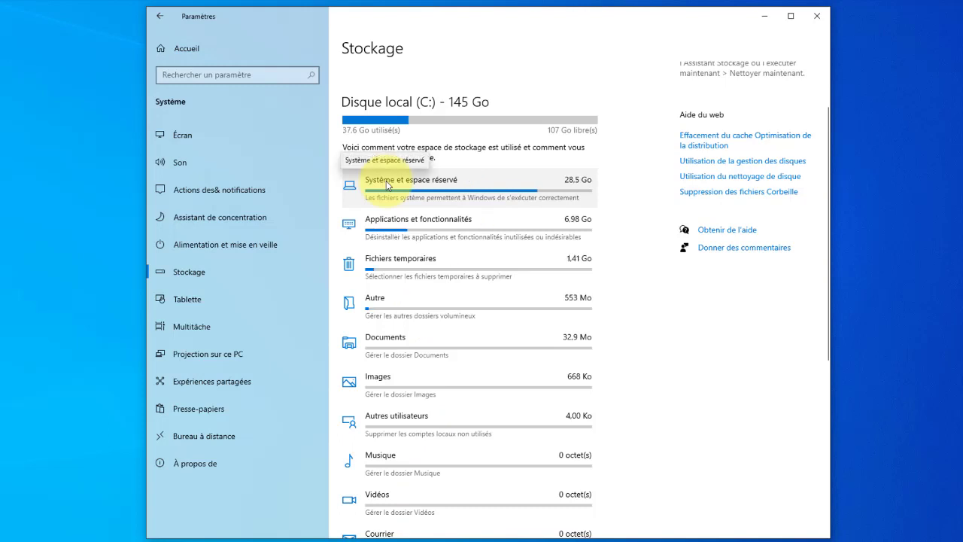
Step: Examine the space breakdown of Système et espace réservé, and close the settings window
left_click(386, 181)
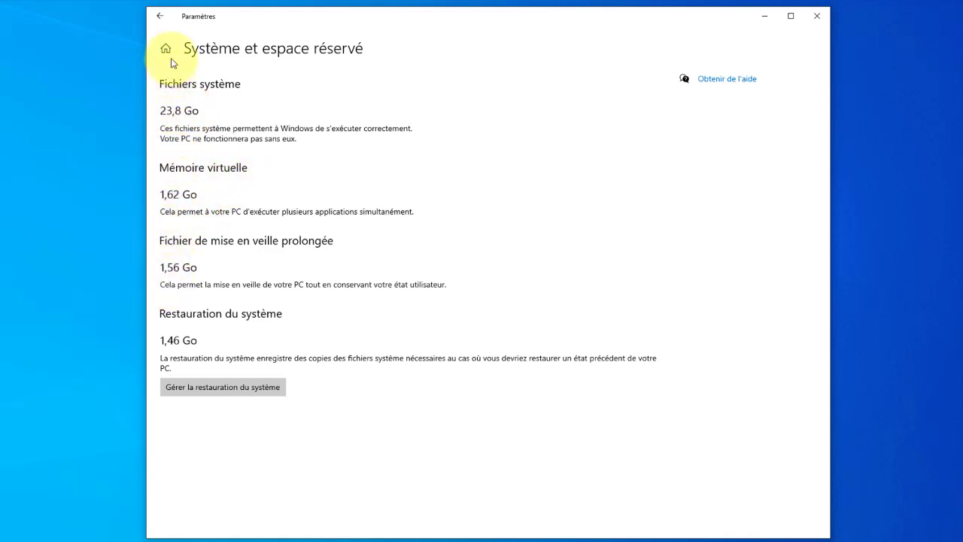
left_click(160, 17)
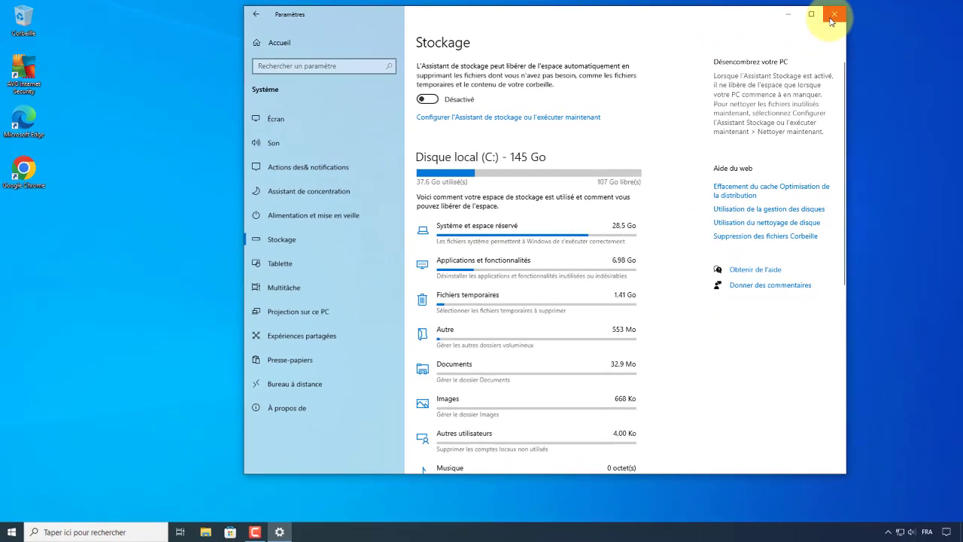
left_click(832, 16)
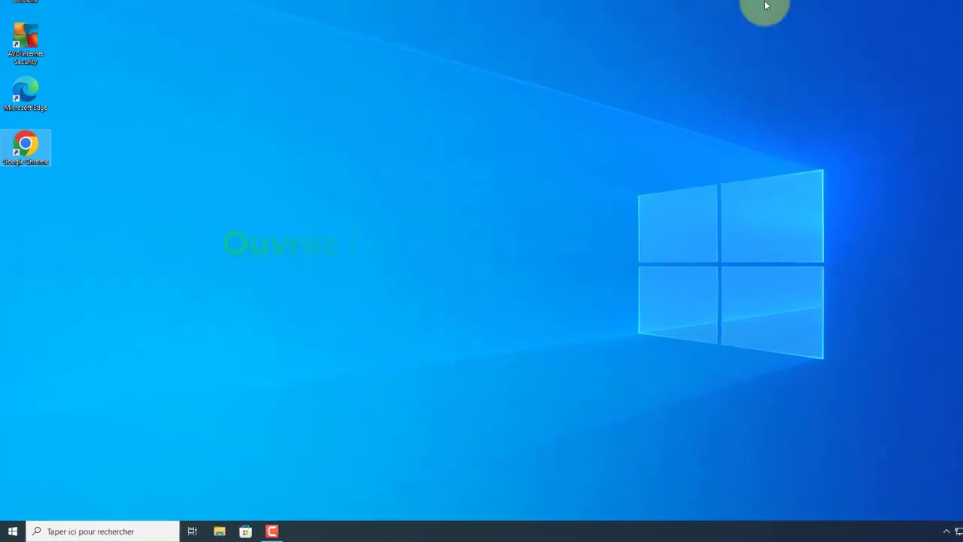
Step: Launch the Registry Editor by running the regedit command
right_click(15, 530)
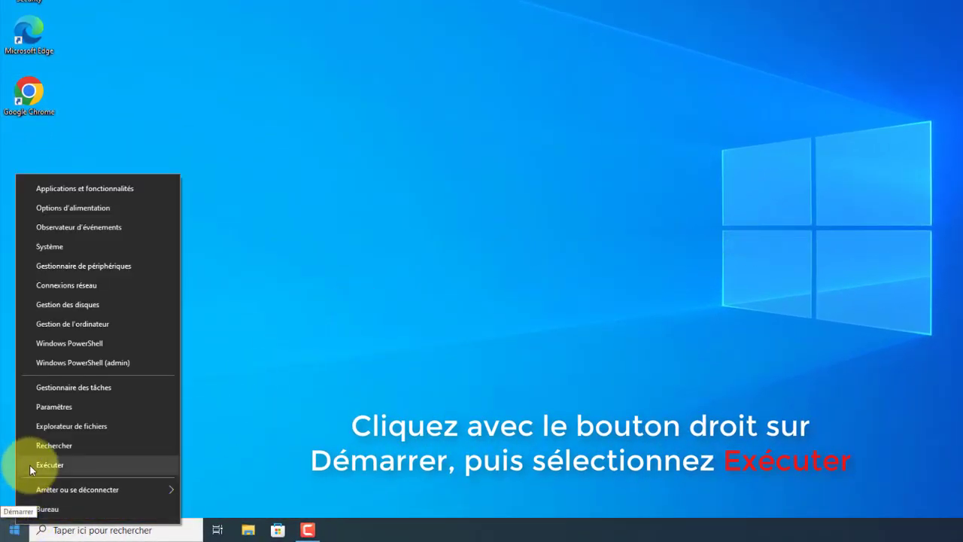
left_click(47, 464)
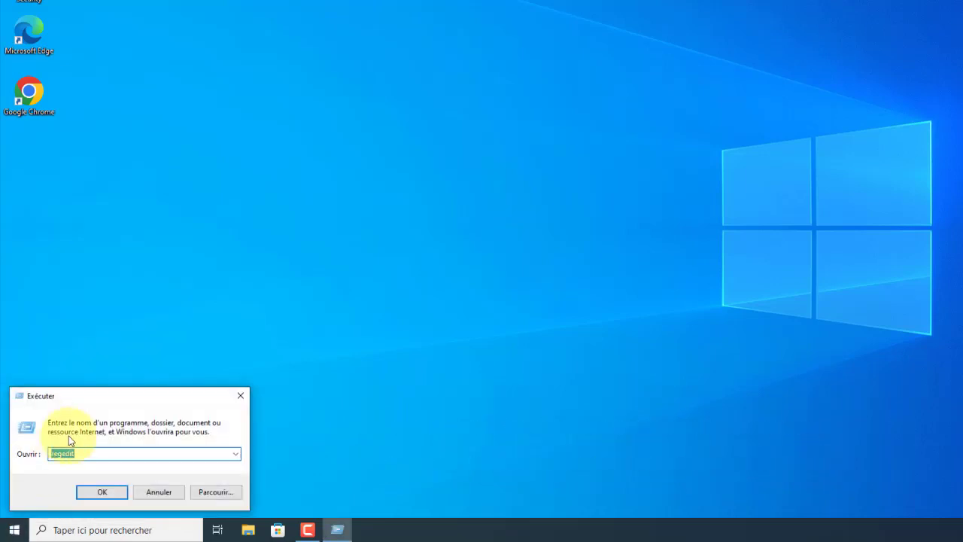
left_click_drag(90, 399, 496, 147)
type("re")
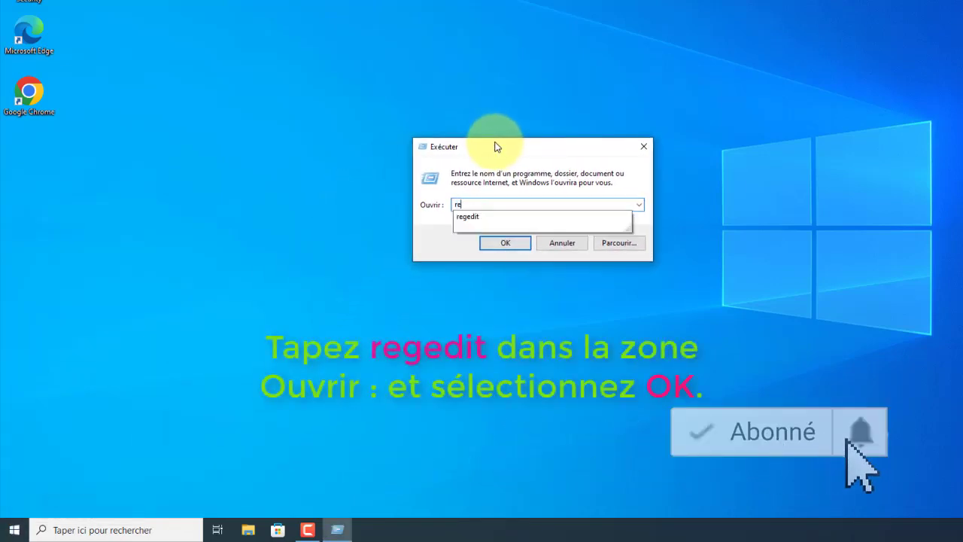
type("gedit")
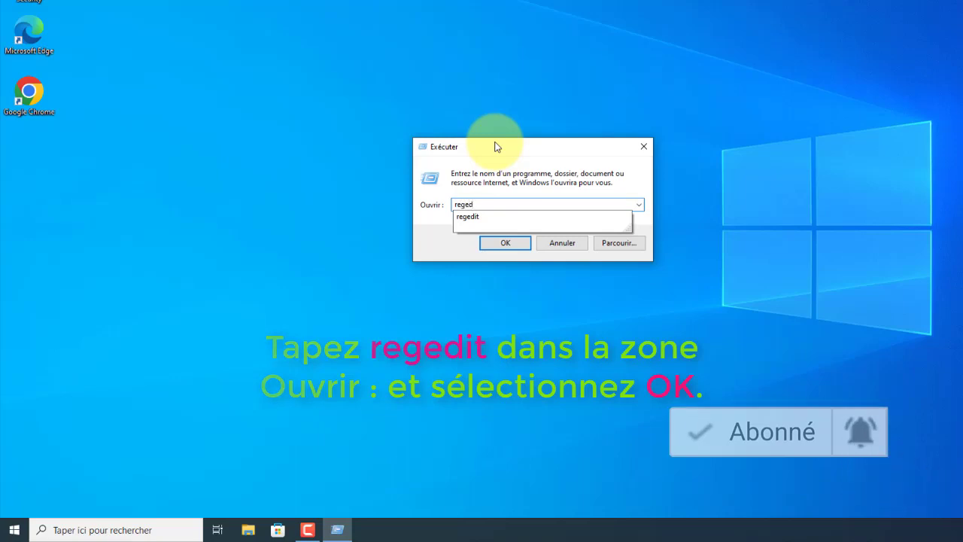
key("Escape")
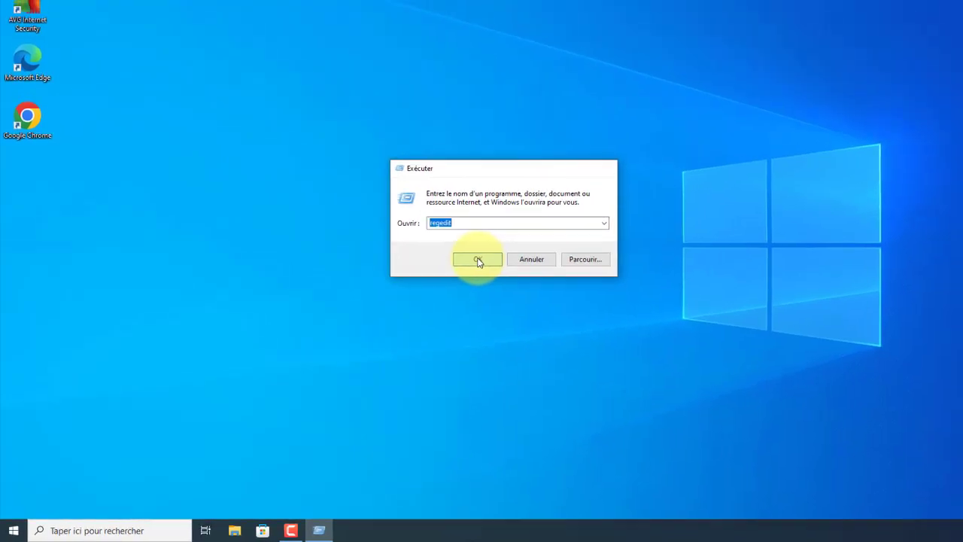
left_click(506, 243)
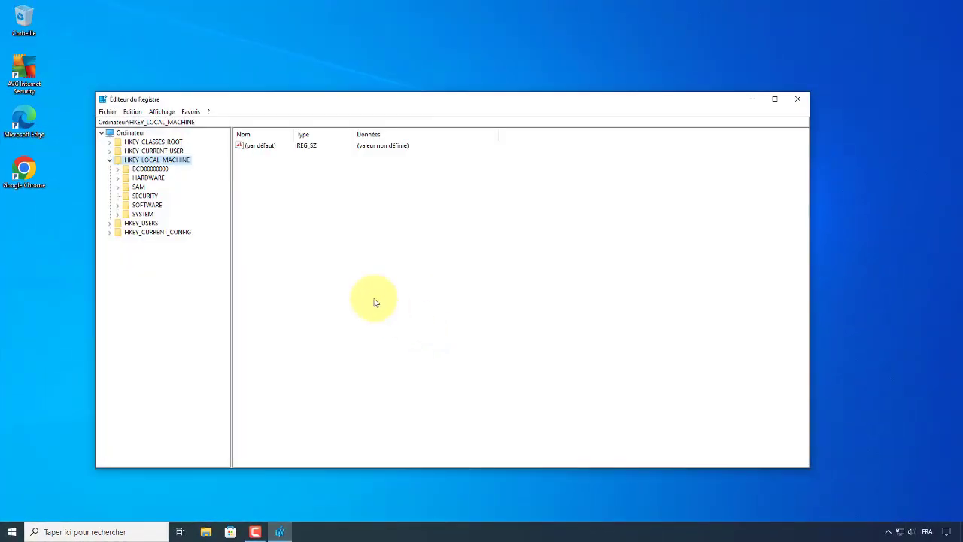
Step: Collapse the HKEY_LOCAL_MACHINE key, and make the Registry Editor window narrower and reposition it on the desktop
left_click_drag(352, 100, 410, 92)
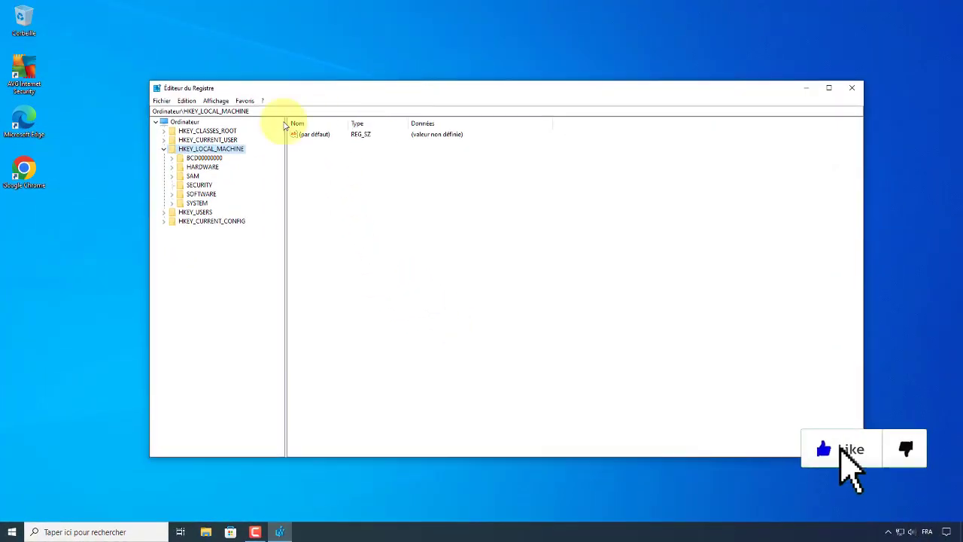
left_click(164, 149)
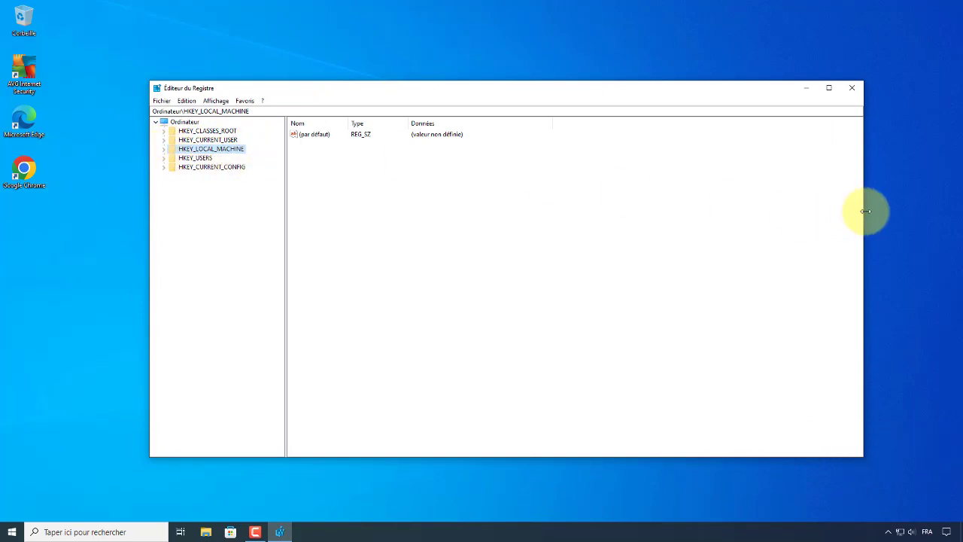
left_click_drag(865, 211, 693, 193)
left_click_drag(503, 94, 554, 95)
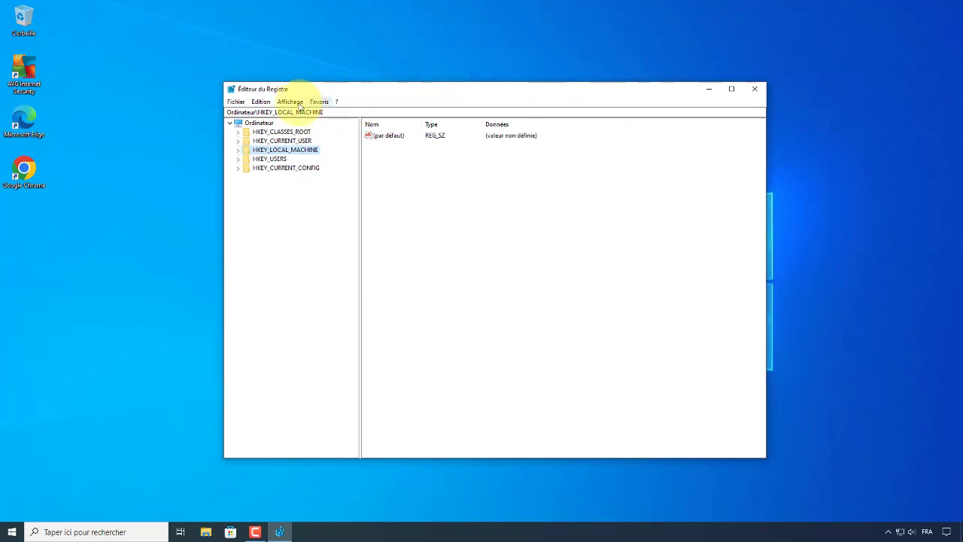
Step: Export the entire registry (Tout) to the desktop as registre, and move the exported file away from the column of desktop icons
left_click(240, 105)
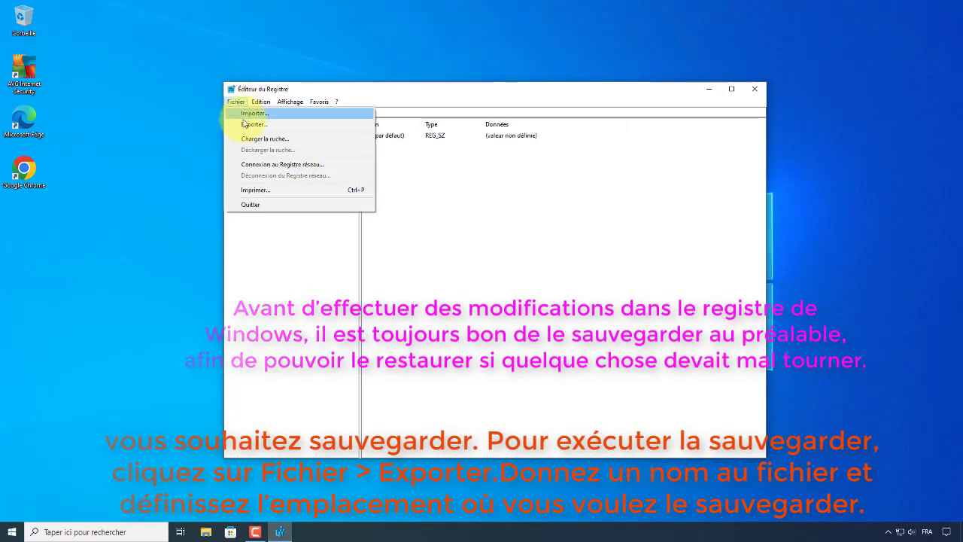
left_click(248, 124)
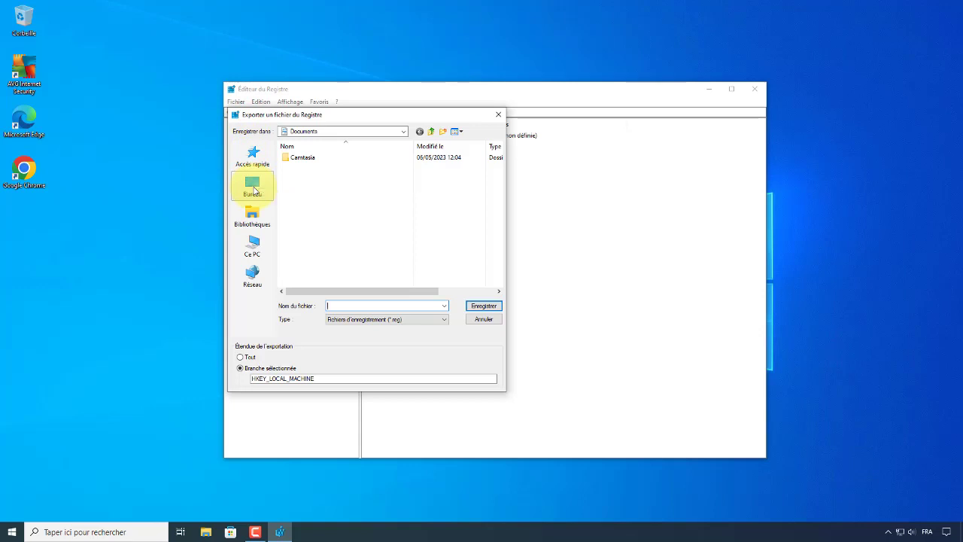
left_click(253, 190)
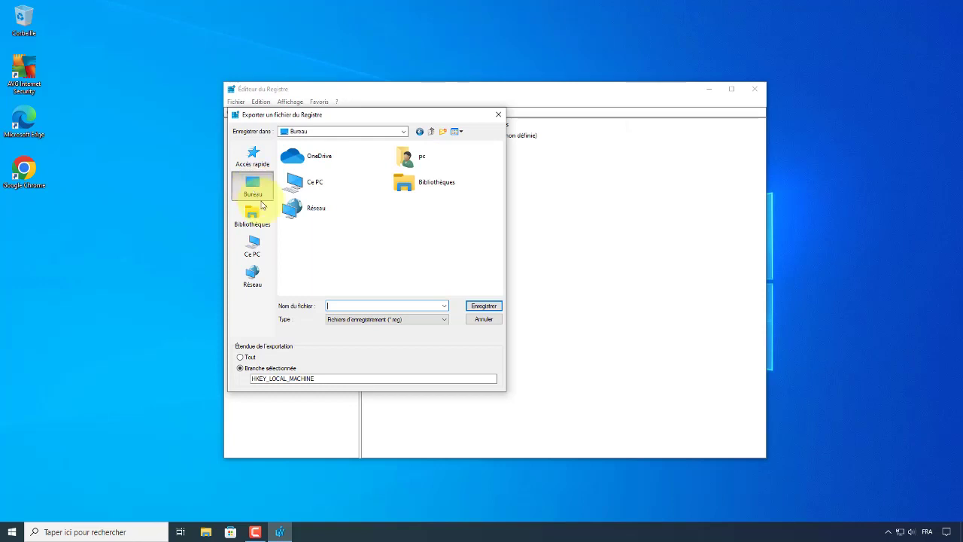
left_click(345, 305)
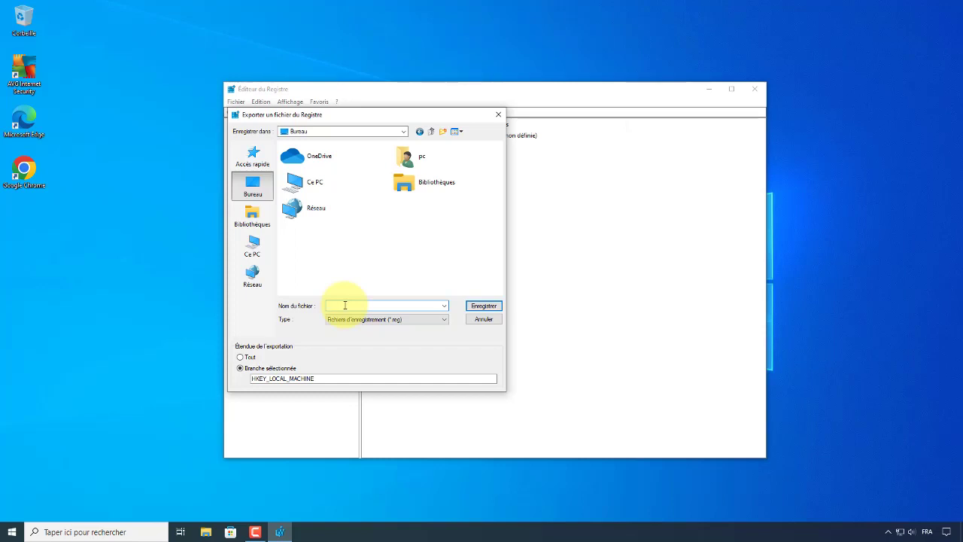
type("registre")
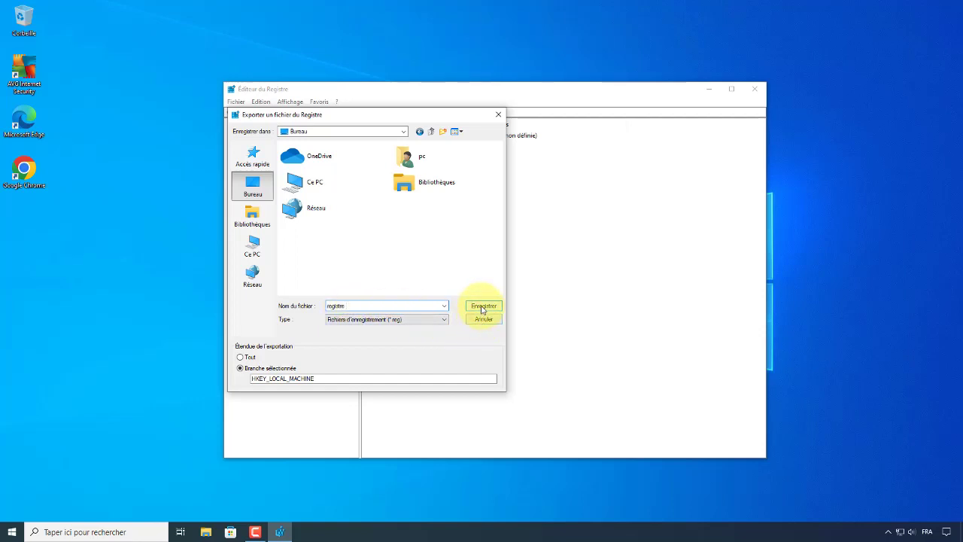
left_click(240, 357)
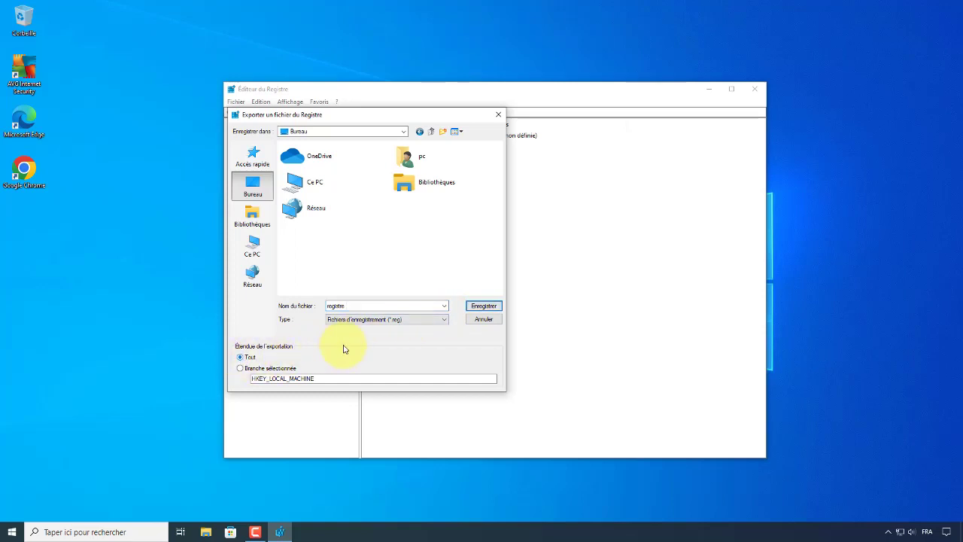
left_click(476, 307)
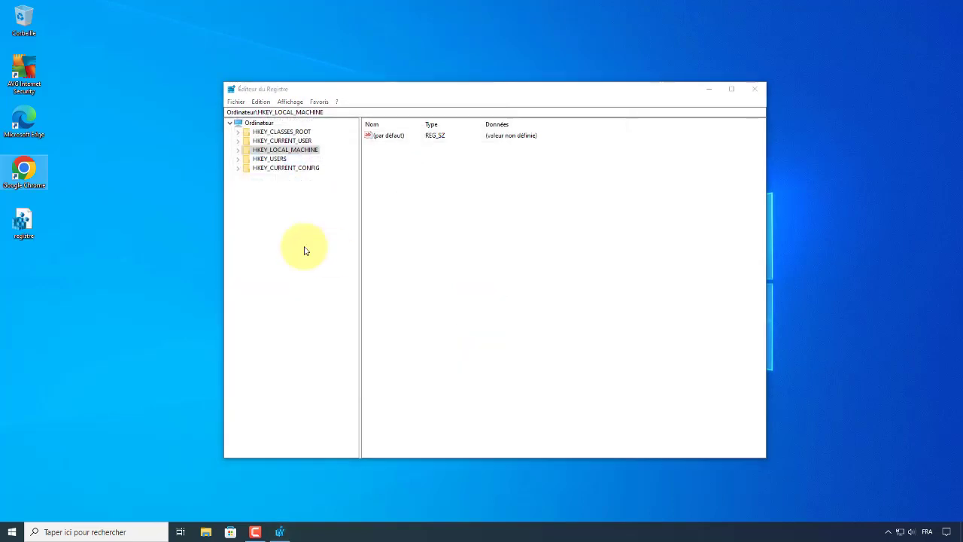
left_click(27, 226)
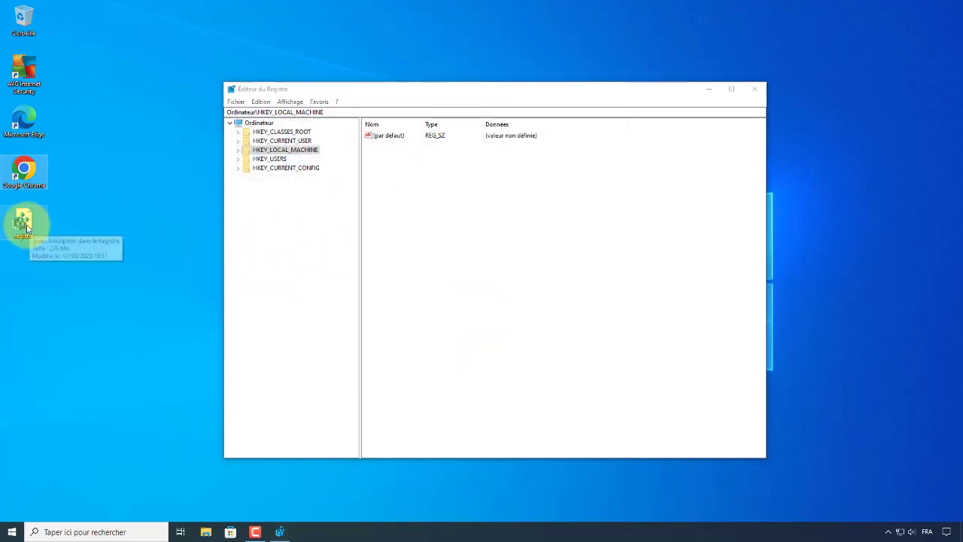
left_click_drag(30, 232, 79, 228)
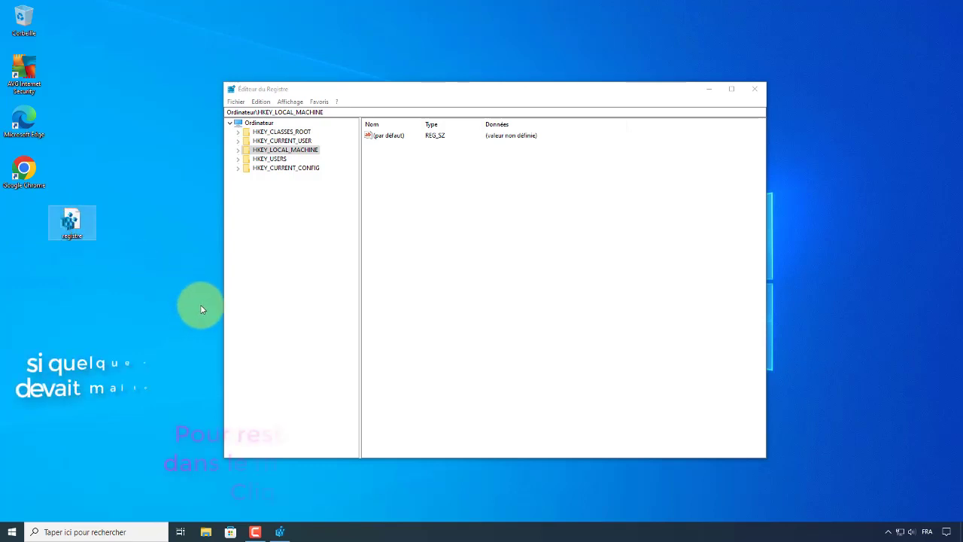
Step: Choose the registre backup on the desktop as the registry file to import, and cancel the import
left_click(234, 103)
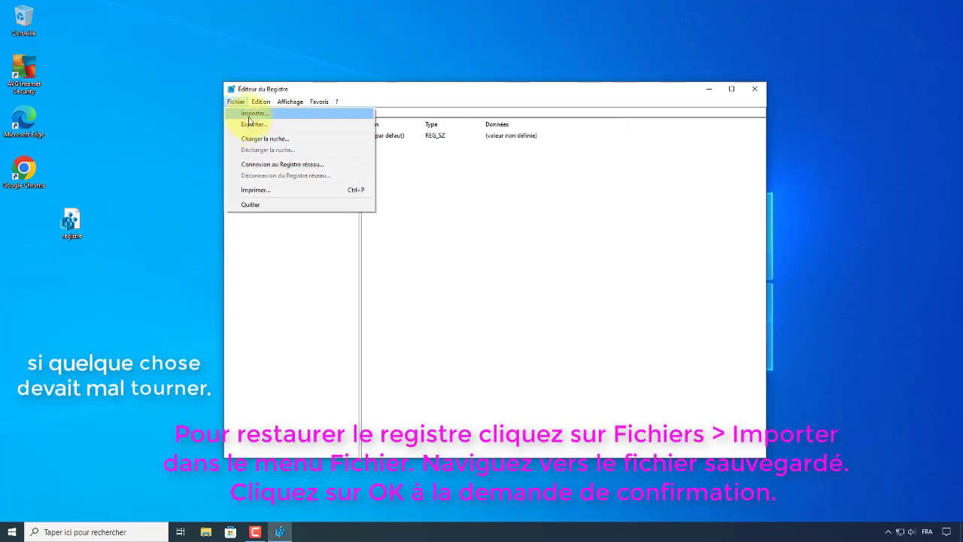
left_click(252, 113)
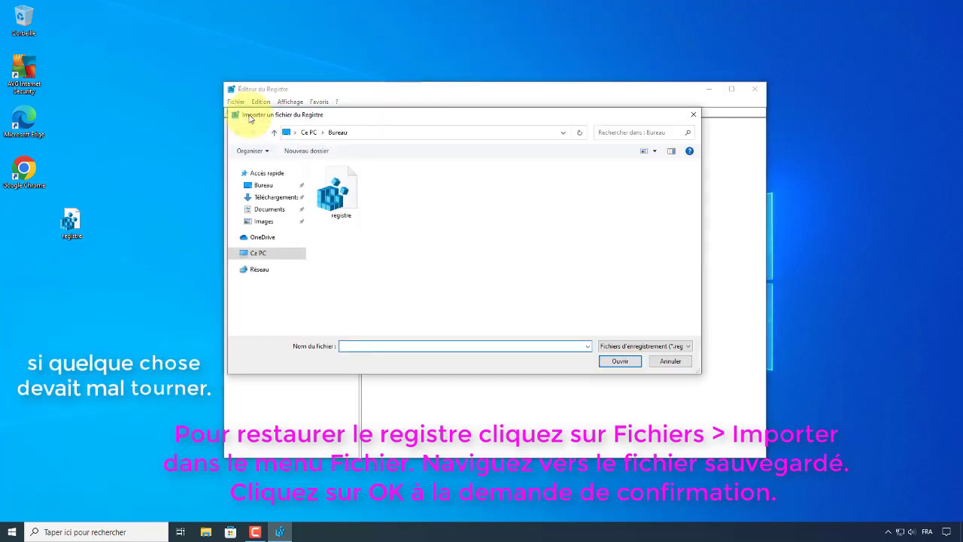
left_click(334, 194)
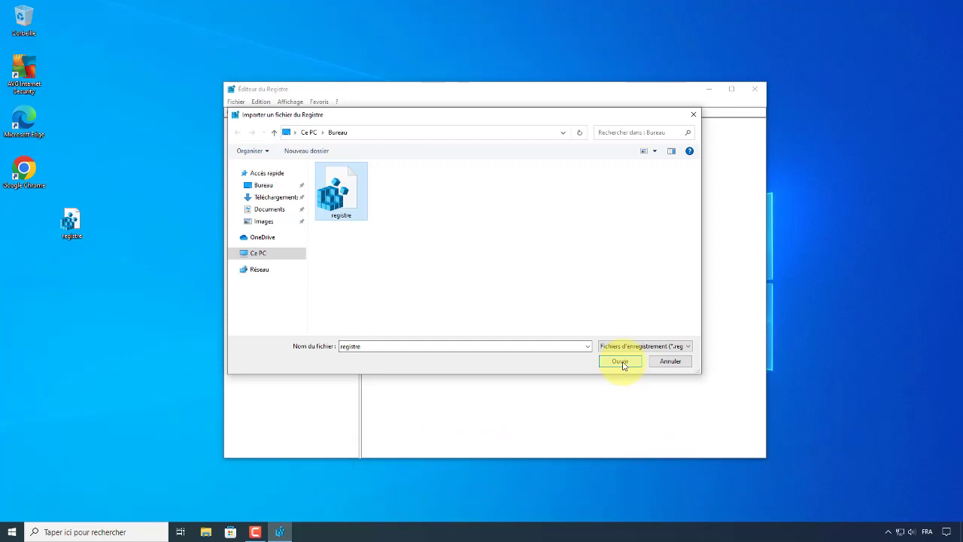
left_click(670, 363)
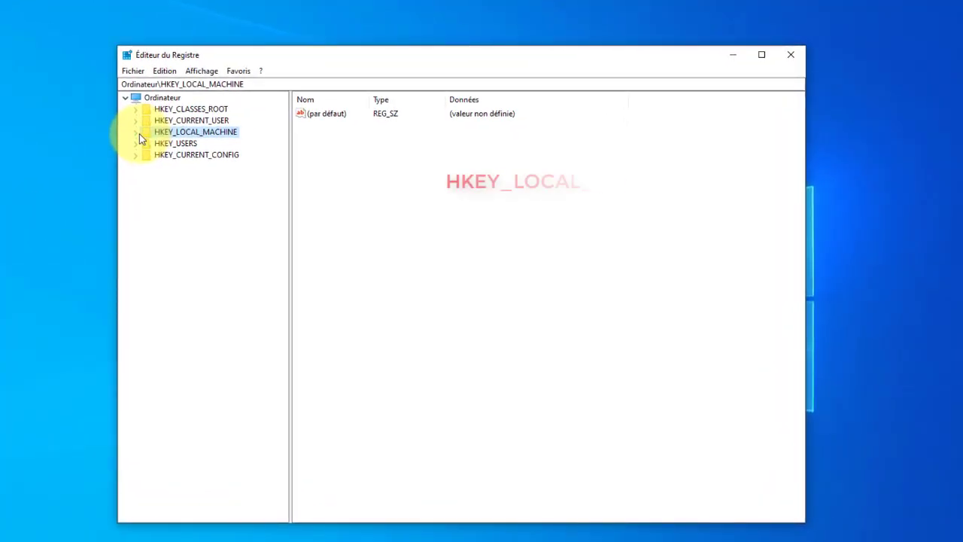
Step: Expand HKEY_LOCAL_MACHINE, SOFTWARE and Microsoft in the key tree, and widen the tree so long key names fit
left_click(139, 134)
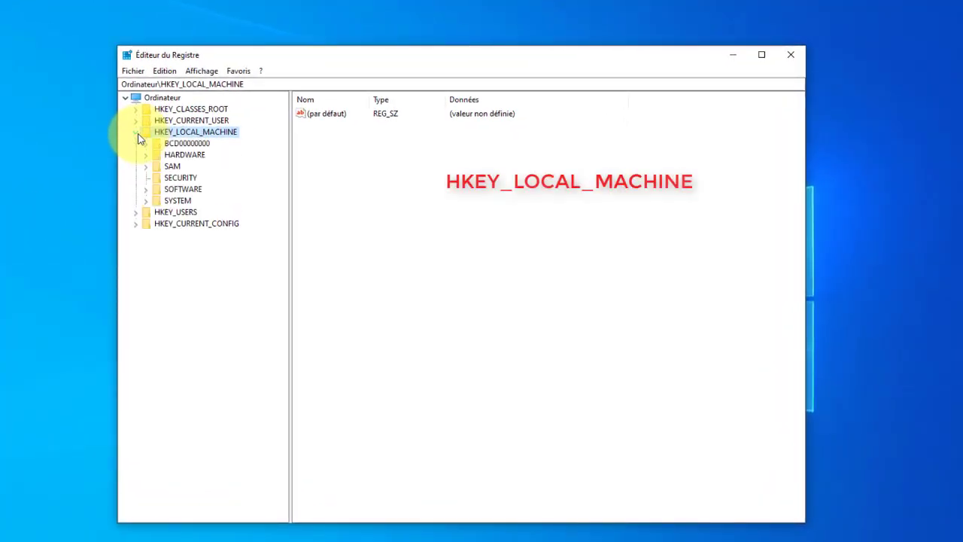
left_click(148, 192)
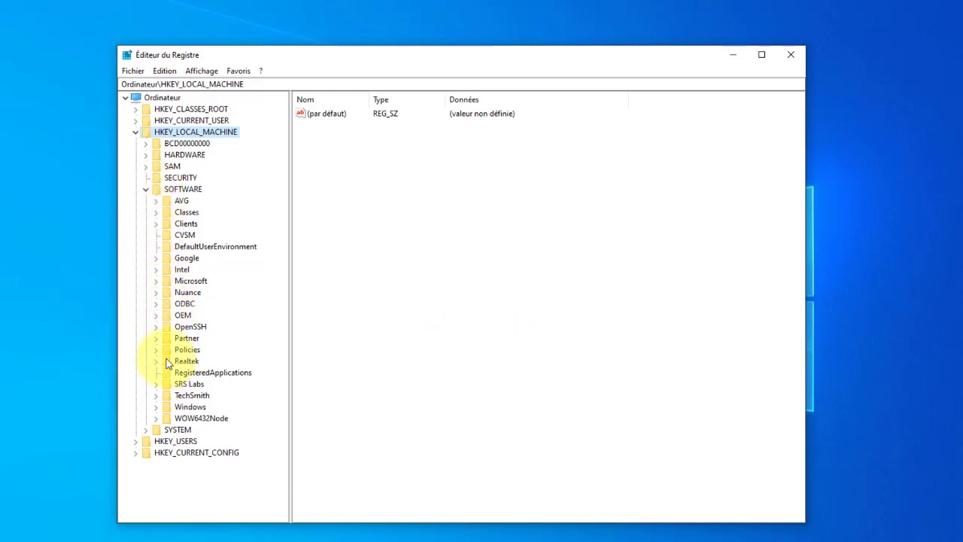
left_click(157, 282)
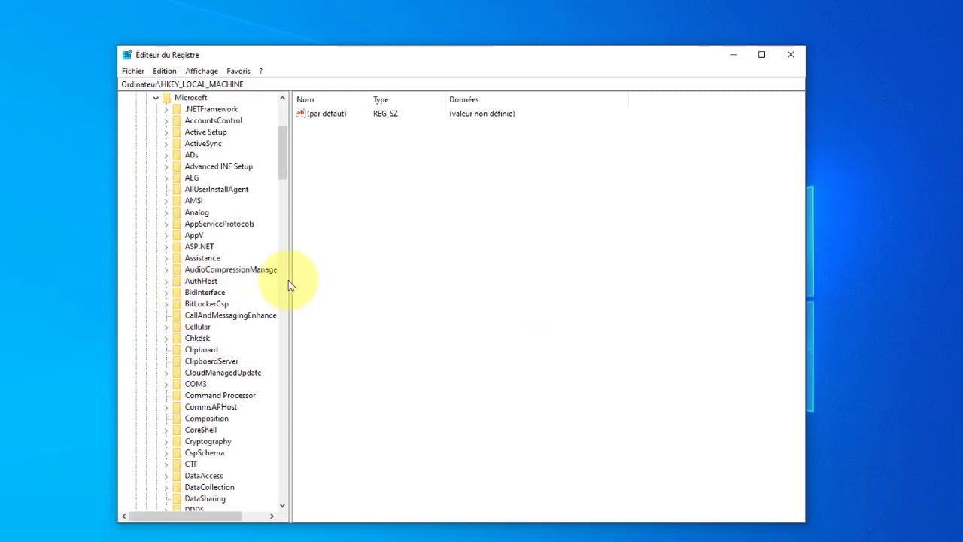
left_click_drag(291, 279, 347, 280)
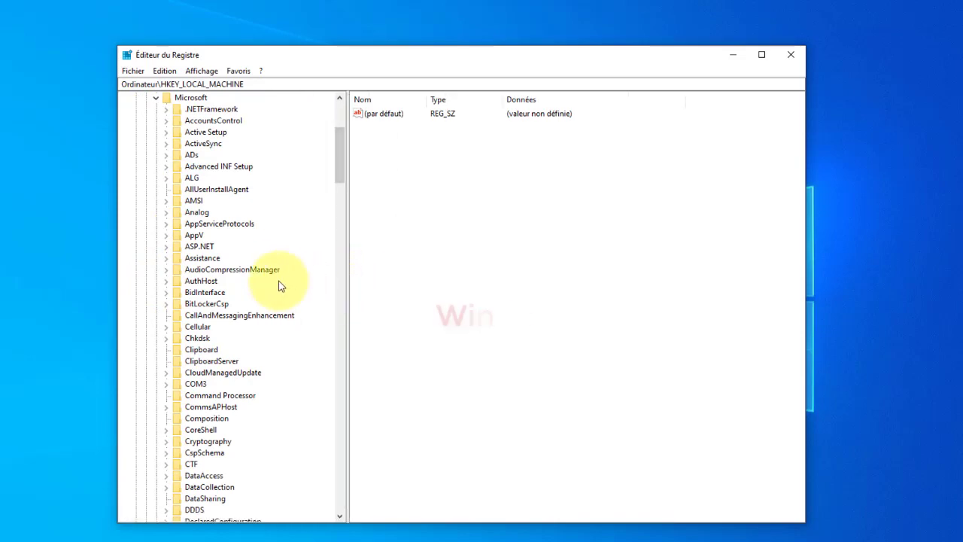
Step: Select and expand the Windows key under HKEY_LOCAL_MACHINE\SOFTWARE\Microsoft
scroll(208, 282, "down", 17)
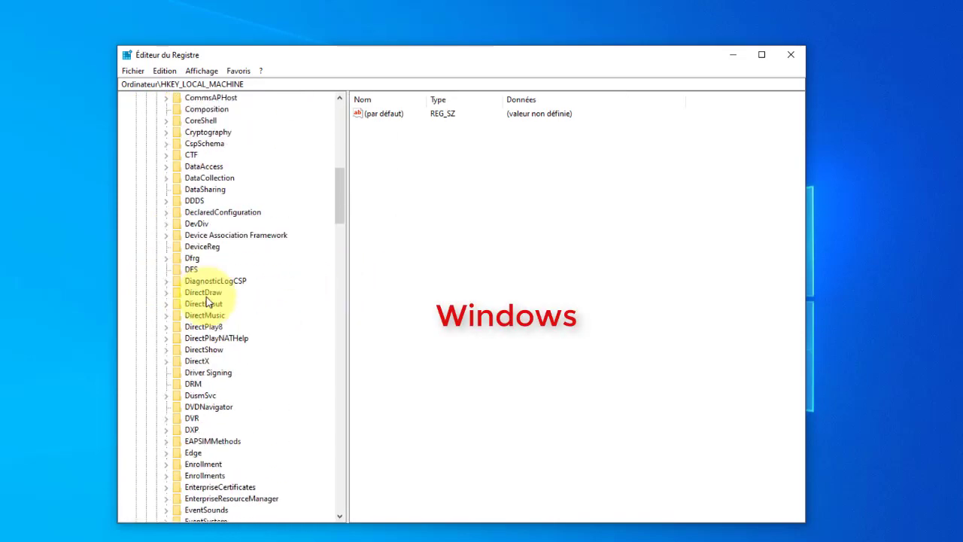
scroll(206, 309, "down", 6)
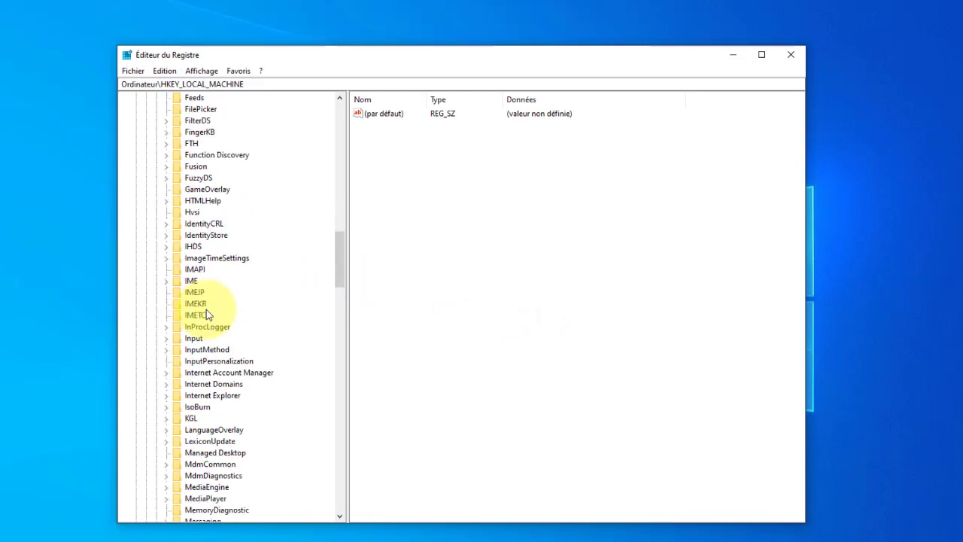
scroll(206, 310, "down", 11)
scroll(206, 309, "down", 20)
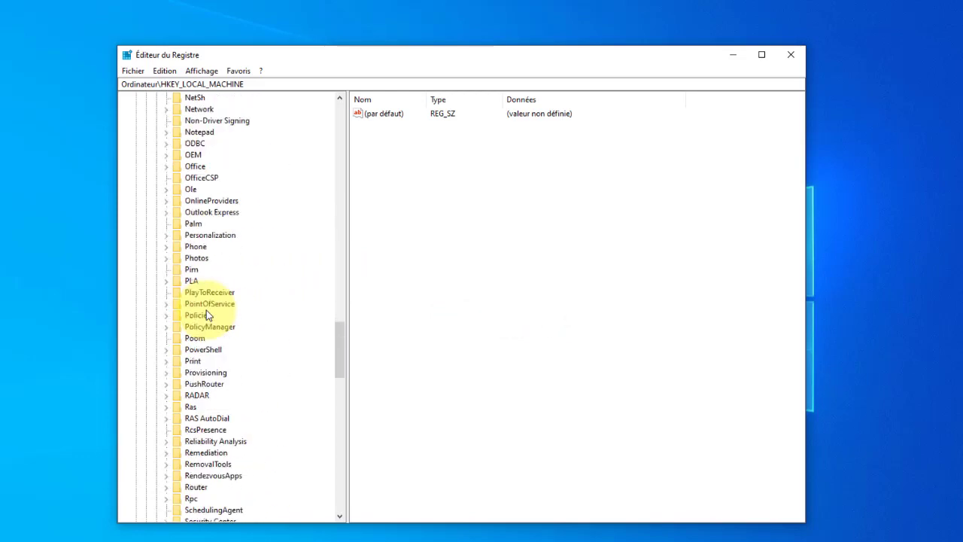
scroll(206, 311, "down", 7)
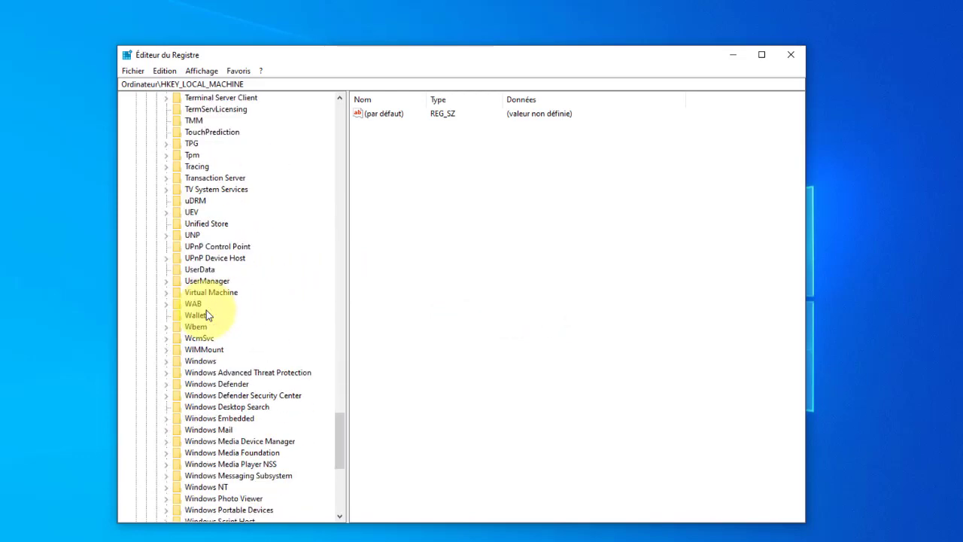
left_click(200, 361)
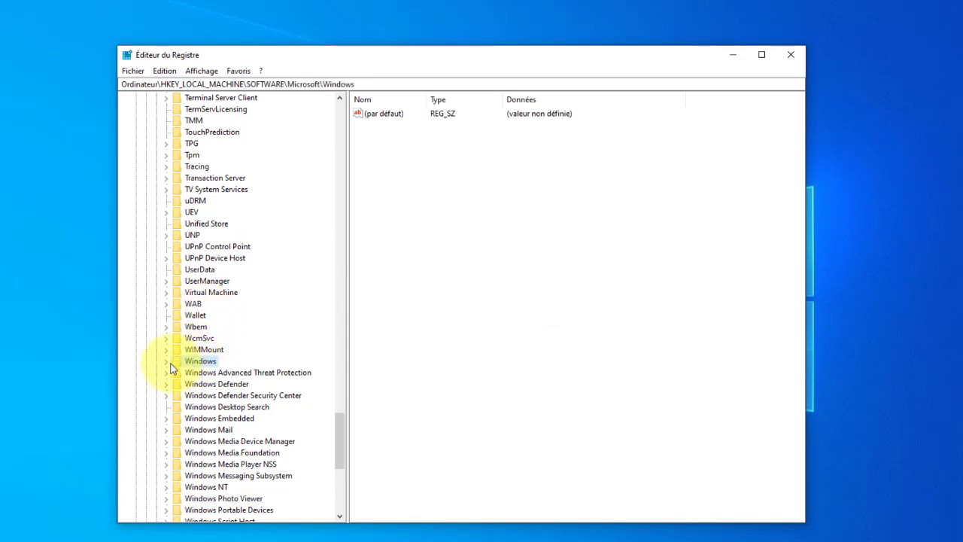
left_click(167, 361)
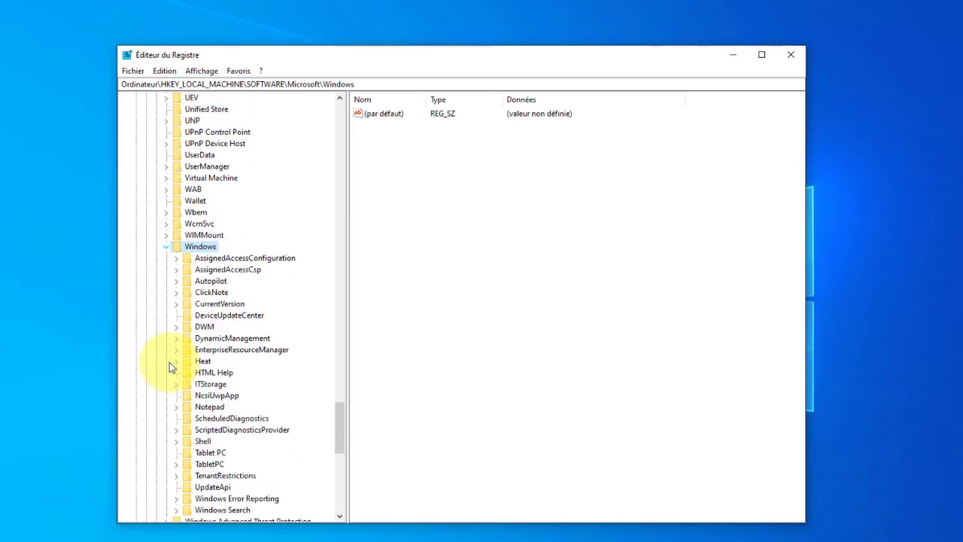
Step: Expand CurrentVersion under the Windows key and select its ReserveManager subkey
scroll(187, 325, "down", 2)
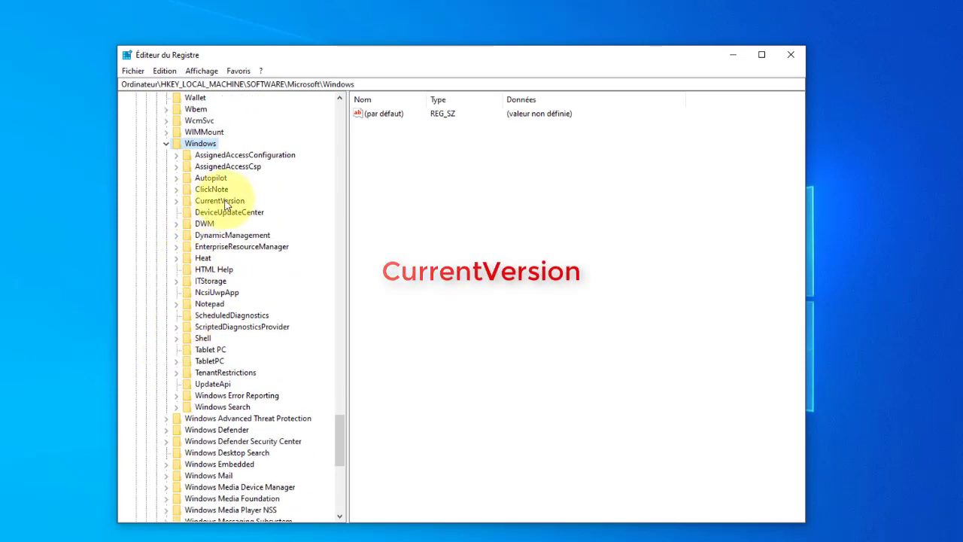
left_click(177, 200)
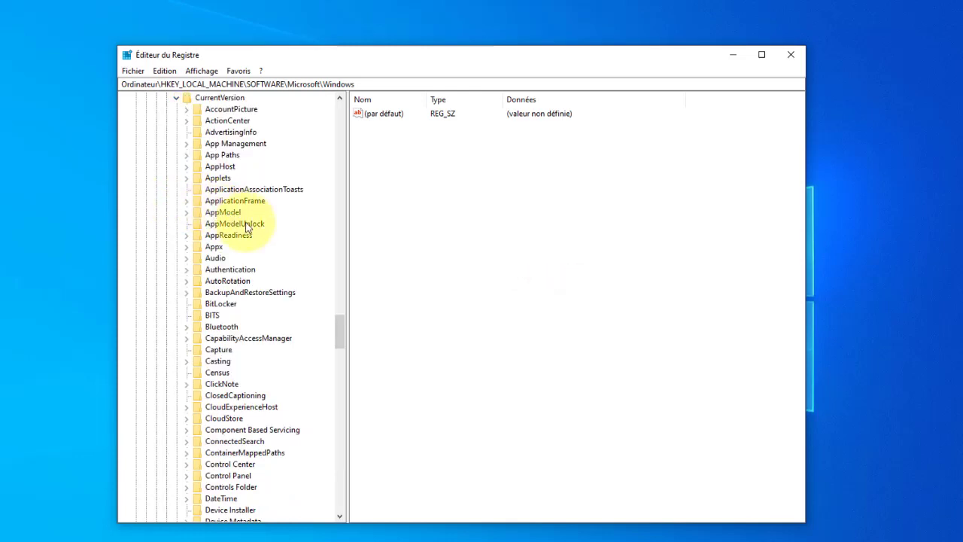
scroll(248, 228, "down", 4)
scroll(254, 239, "down", 4)
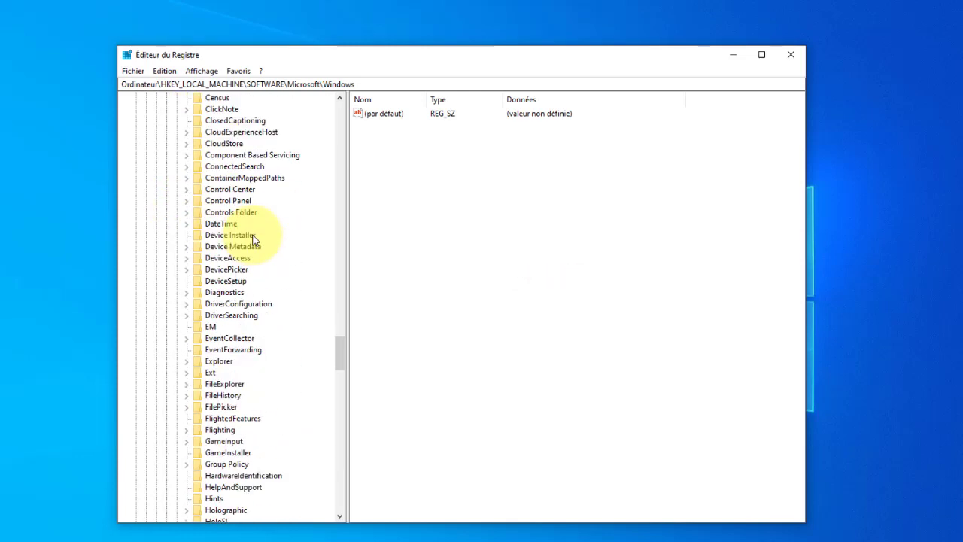
scroll(253, 238, "down", 15)
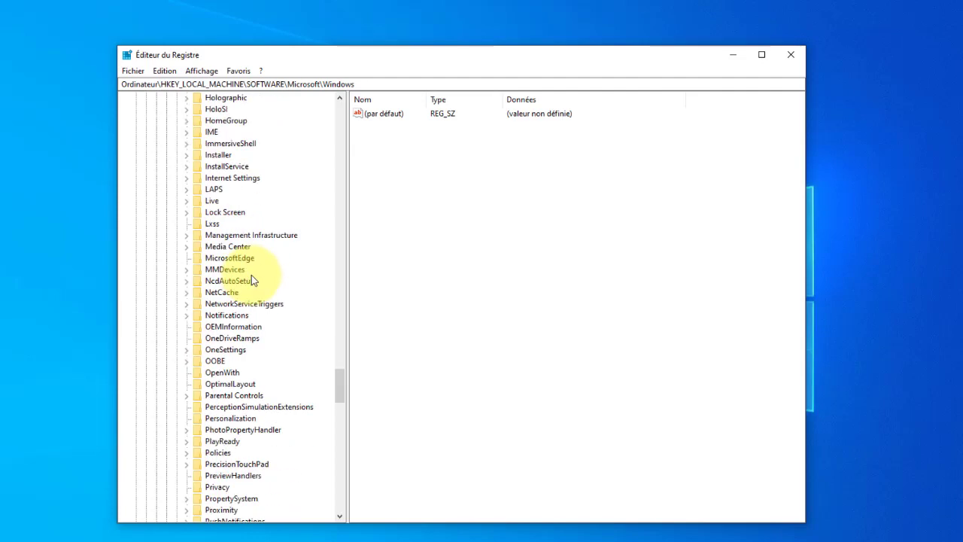
scroll(252, 278, "down", 2)
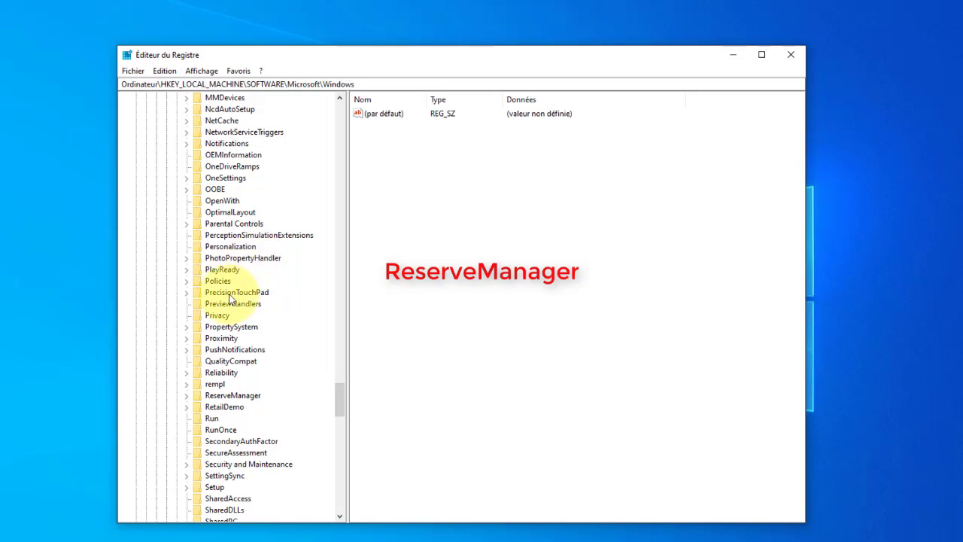
left_click(216, 397)
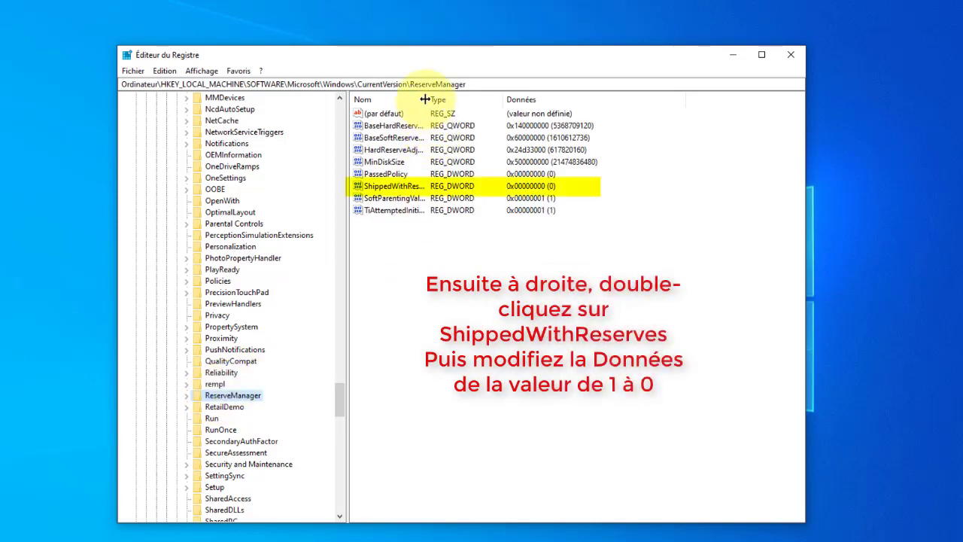
Step: Set the ShippedWithReserves value of the ReserveManager key to 1 in hexadecimal, and close the Registry Editor
left_click_drag(425, 99, 462, 99)
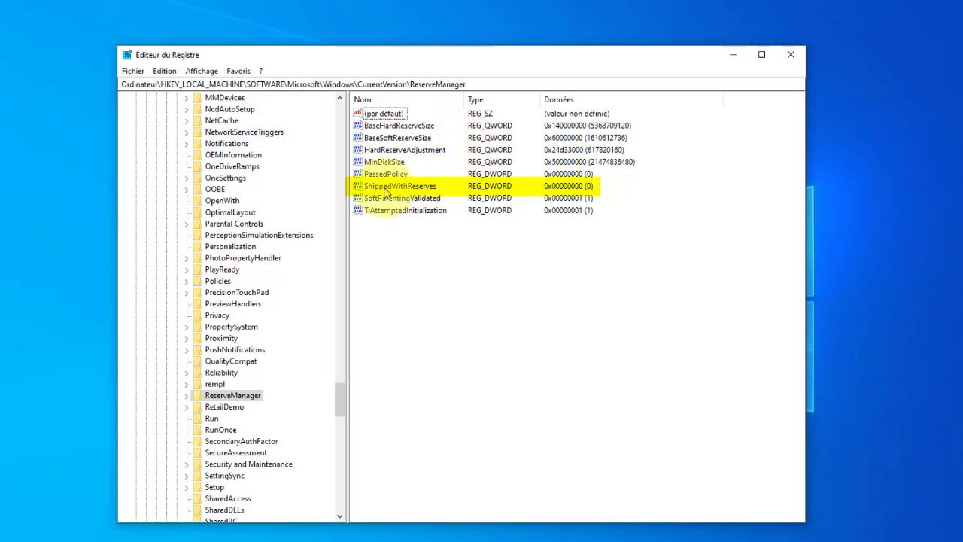
left_click(386, 188)
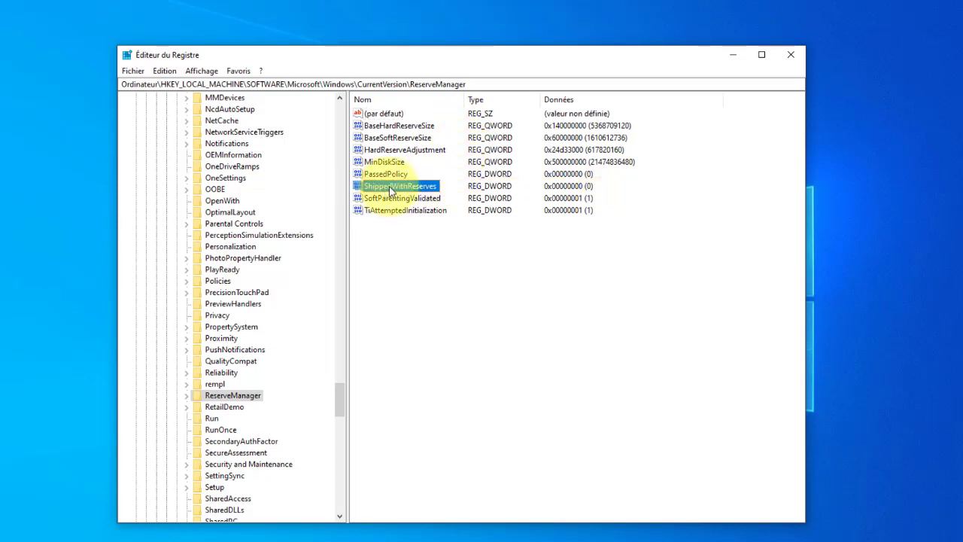
double_click(390, 188)
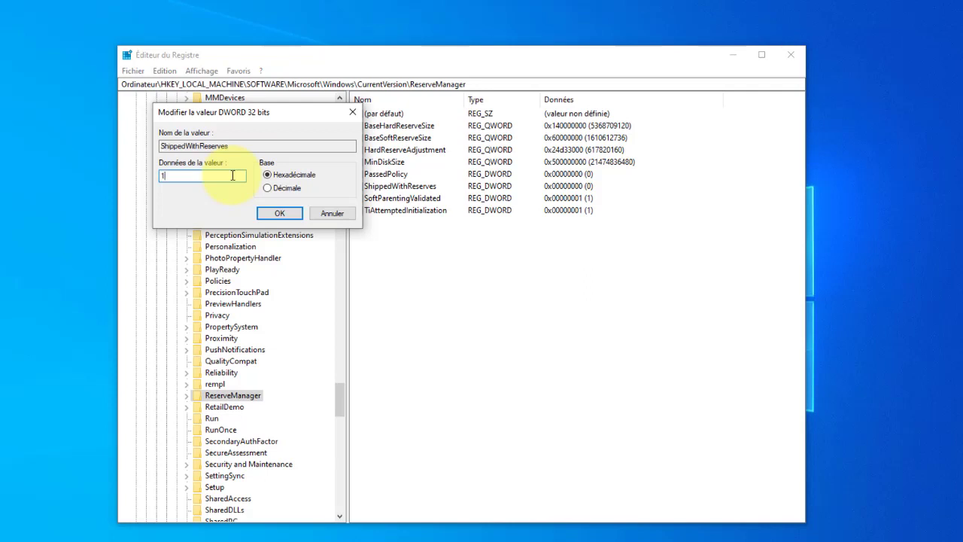
left_click(276, 212)
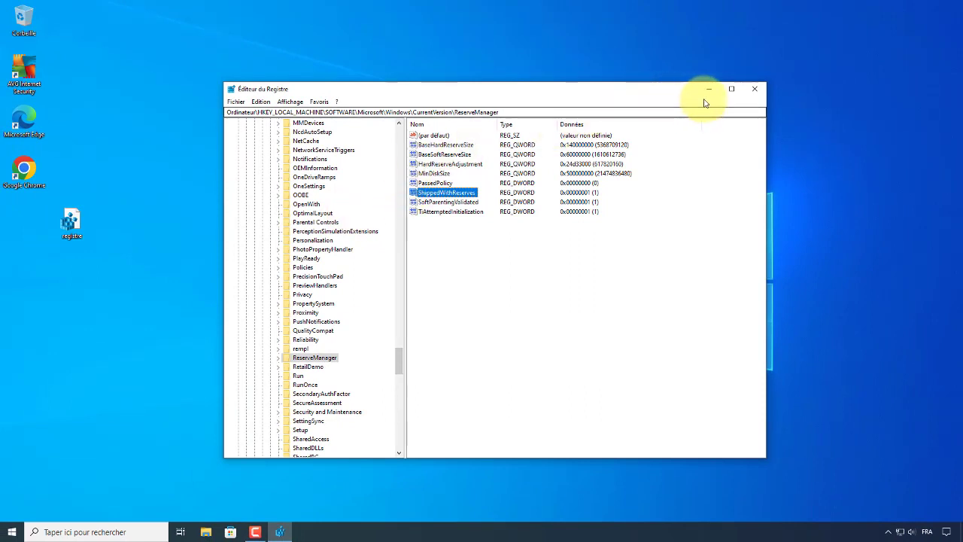
left_click(752, 91)
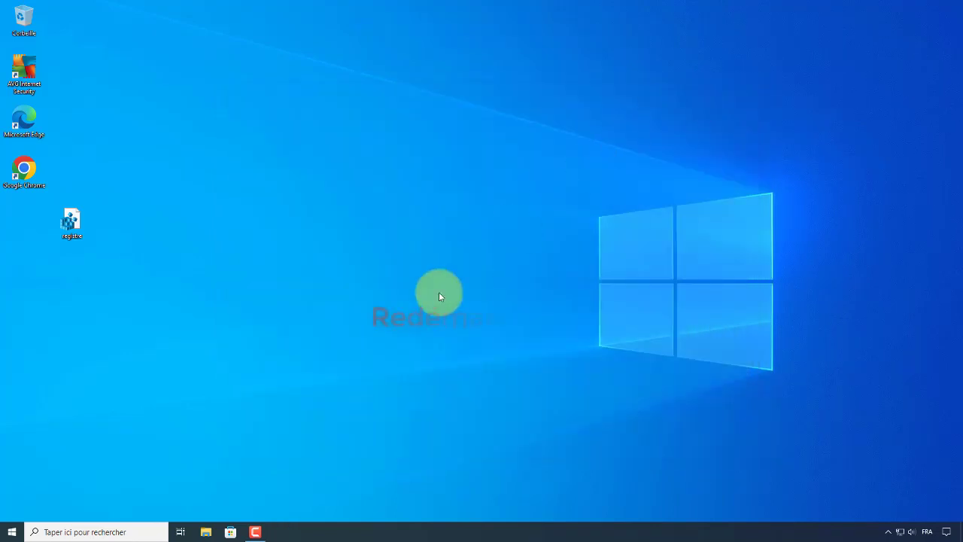
left_click(11, 529)
mouse_move(12, 515)
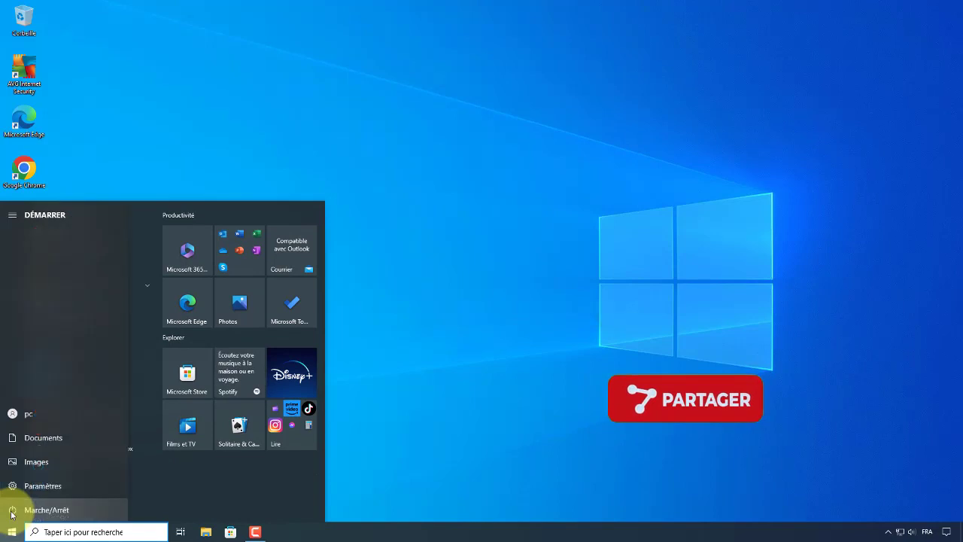
left_click(12, 512)
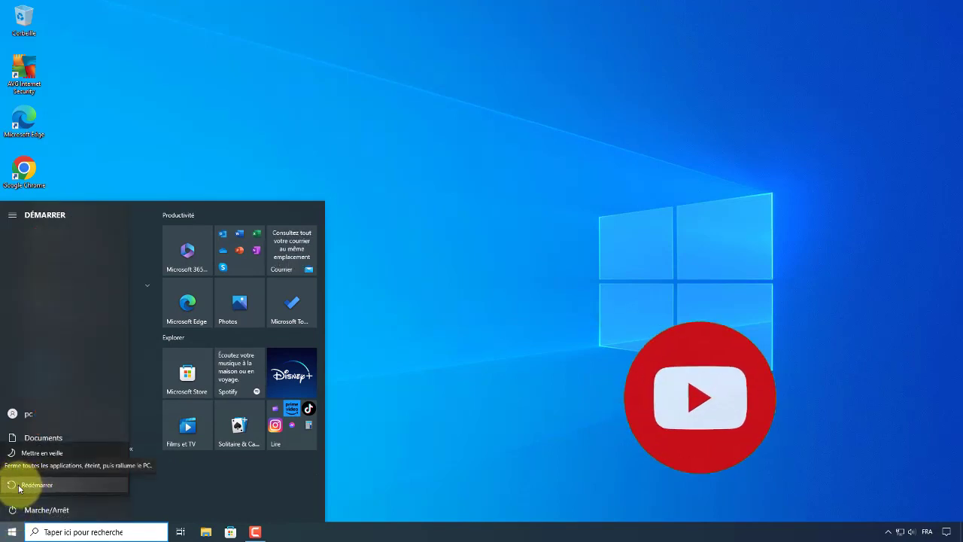
key("Escape")
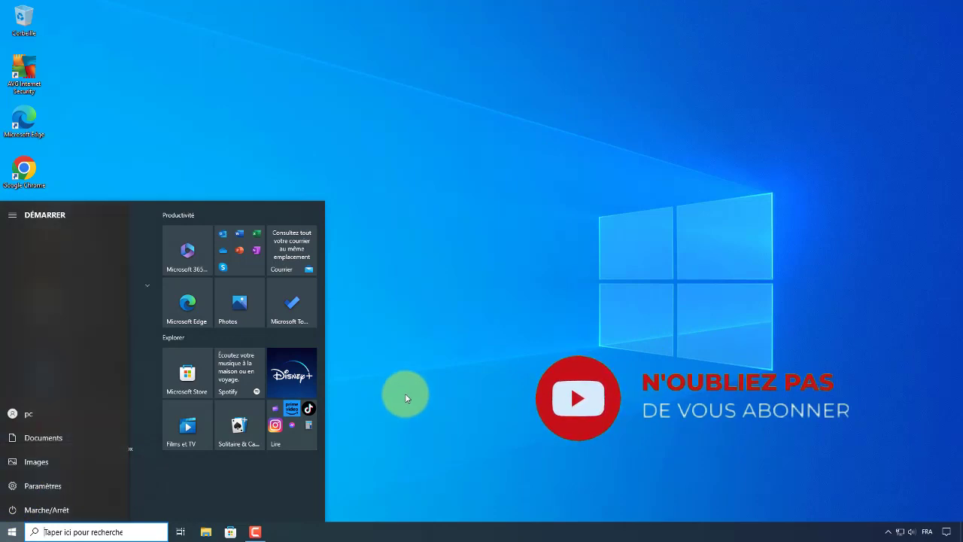
key("Escape")
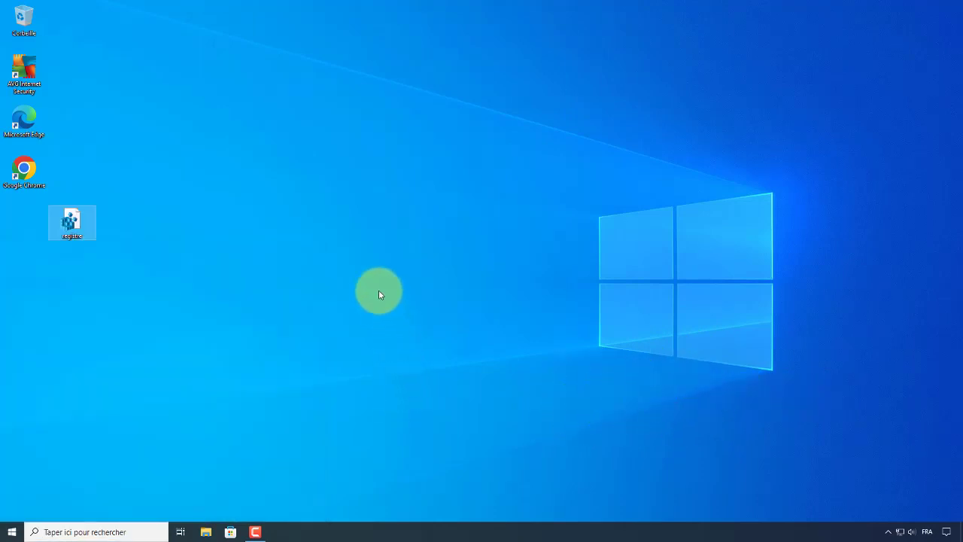
Step: Relaunch the Registry Editor by running the regedit command
right_click(11, 531)
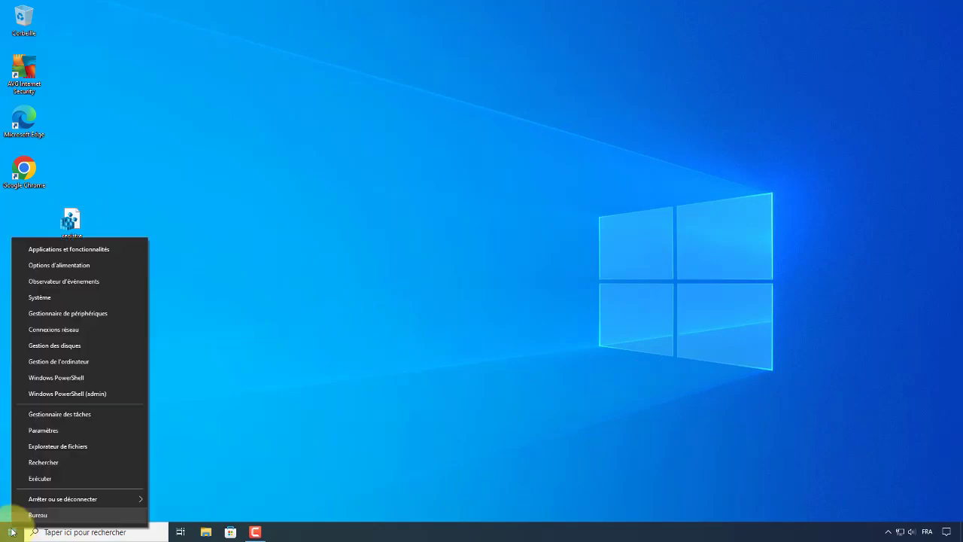
left_click(31, 479)
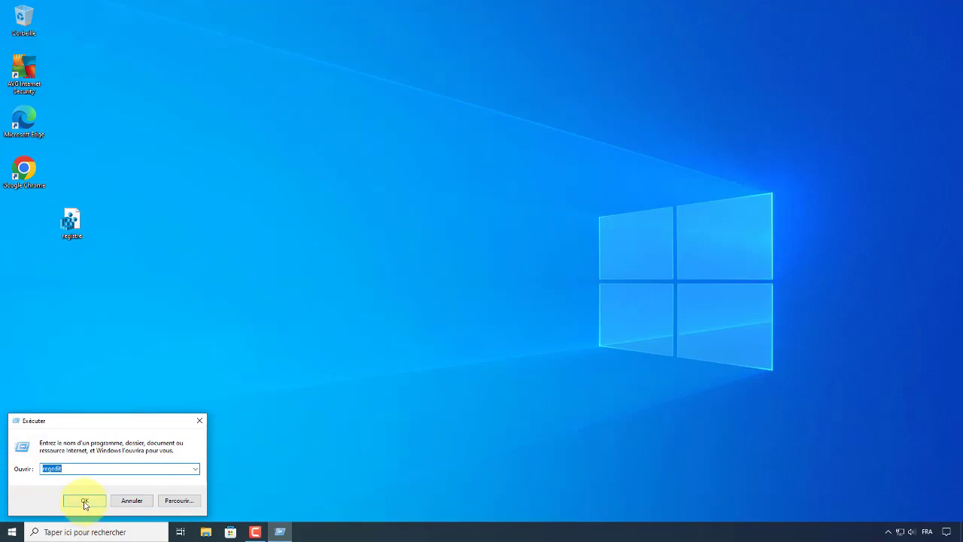
left_click(84, 501)
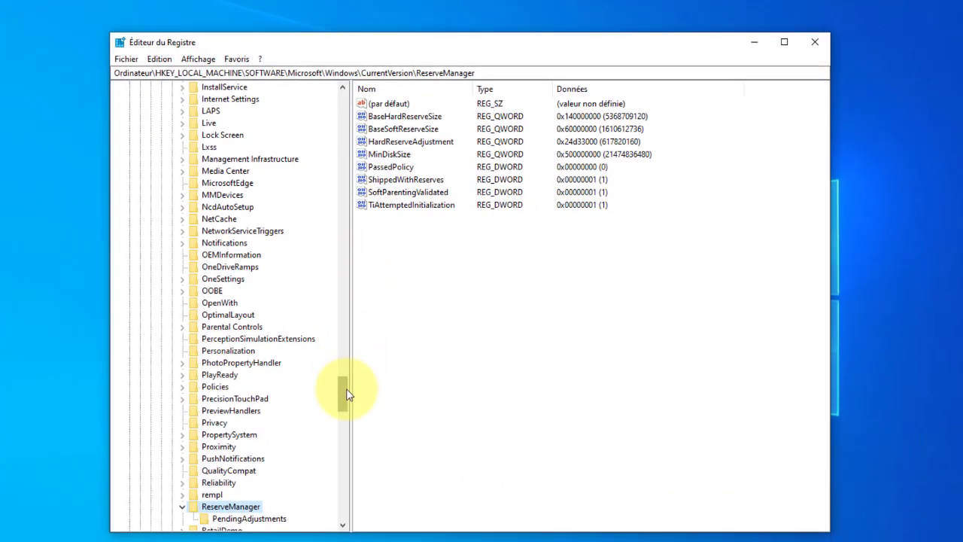
Step: Copy the full registry path of the ReserveManager key
left_click(519, 73)
left_click(512, 72)
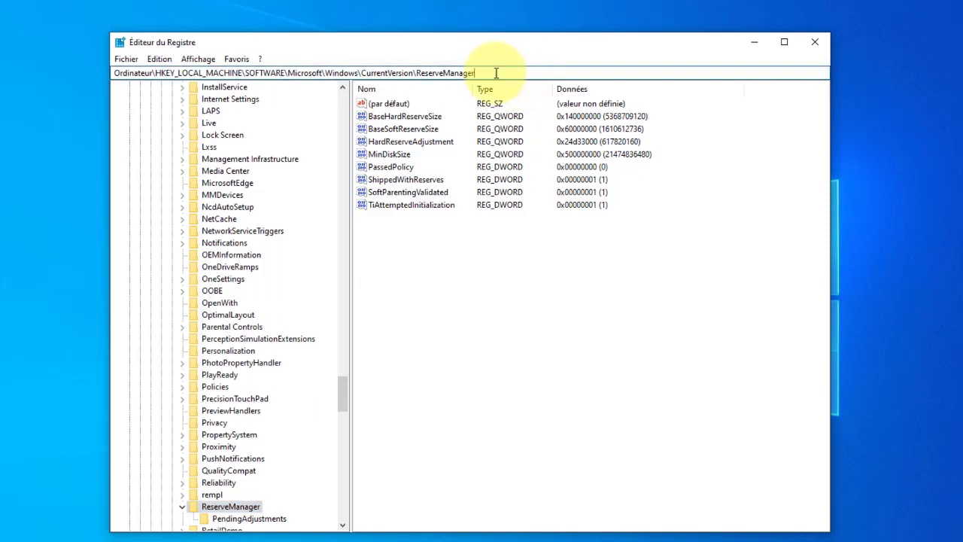
left_click_drag(495, 72, 90, 60)
right_click(160, 78)
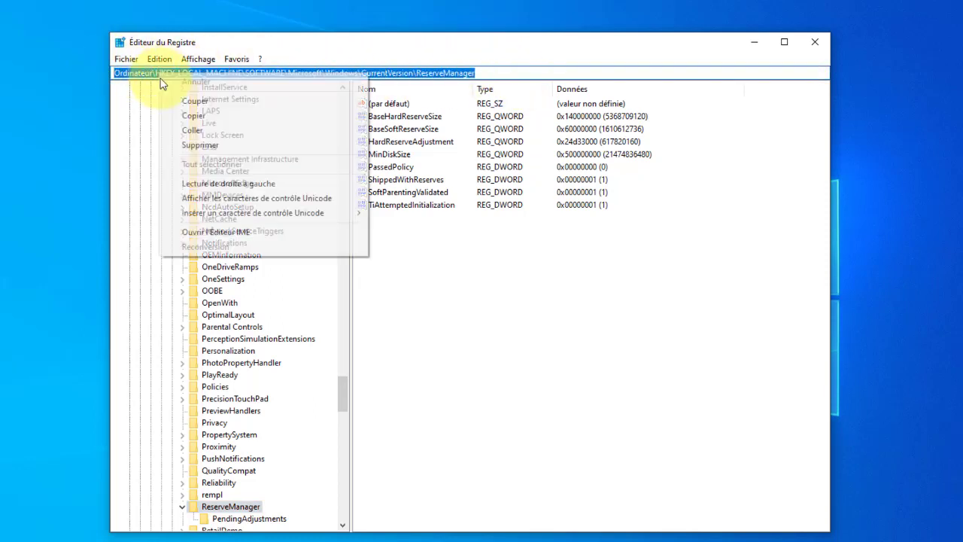
left_click(188, 115)
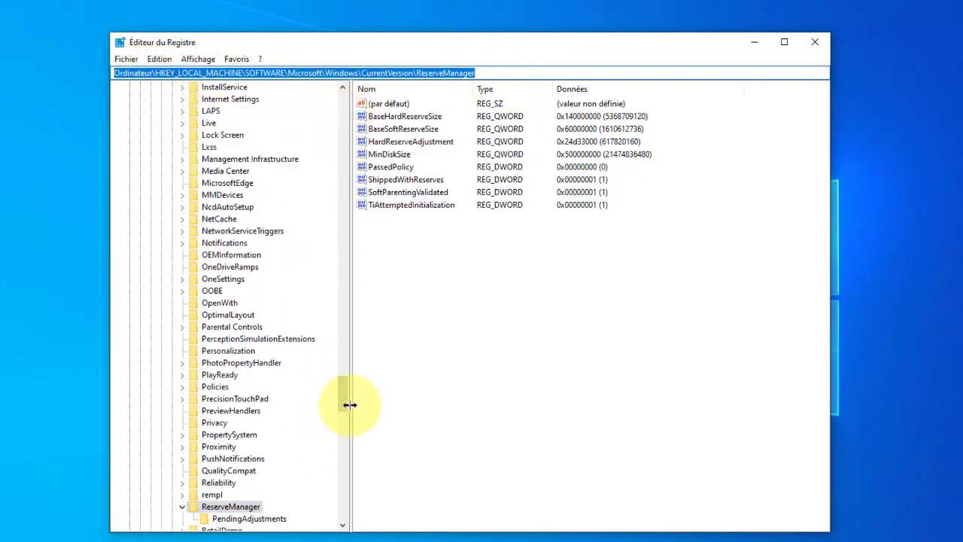
Step: Collapse the Microsoft, SOFTWARE and HKEY_LOCAL_MACHINE keys in the tree
left_click_drag(348, 408, 344, 97)
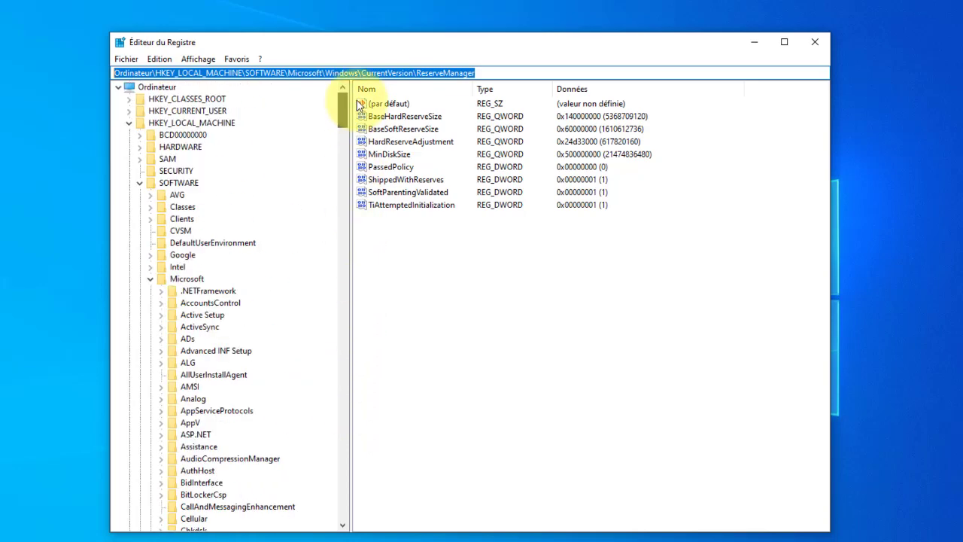
left_click(153, 280)
left_click(140, 183)
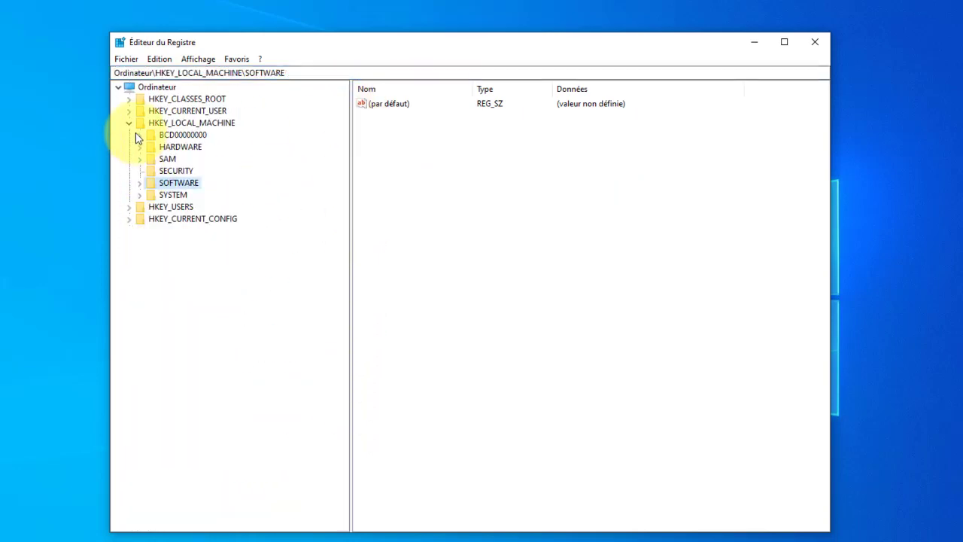
left_click(130, 123)
Step: Go directly to the ReserveManager key by pasting its copied path over the current registry address
right_click(294, 75)
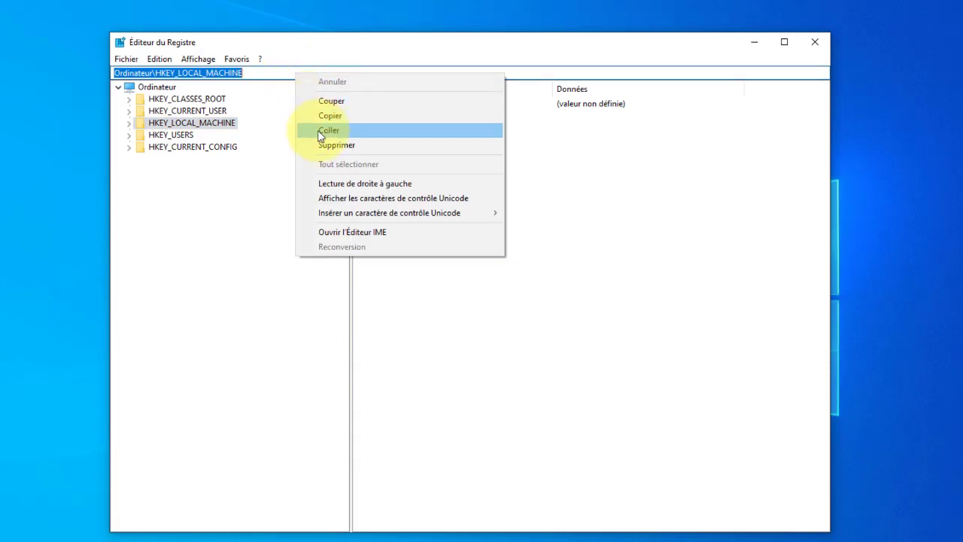
left_click(328, 130)
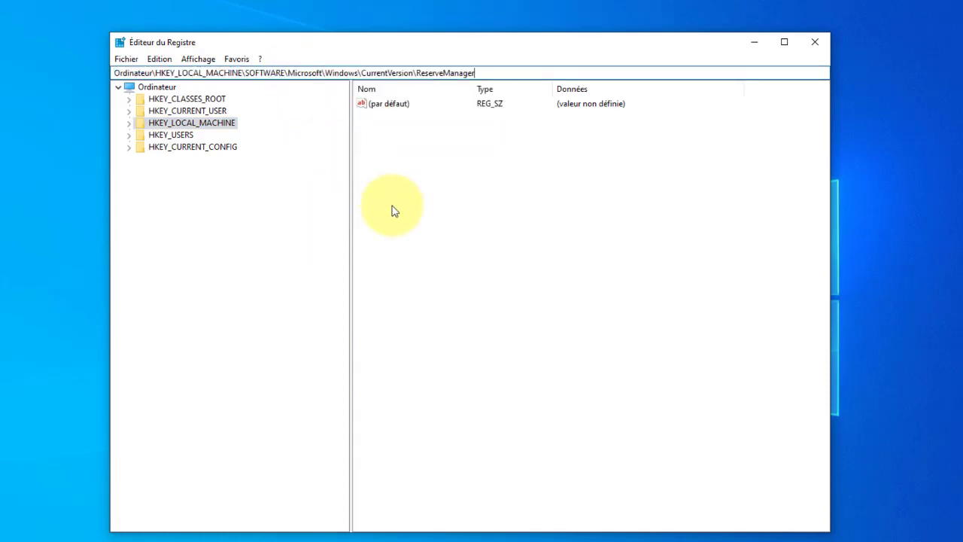
key("Return")
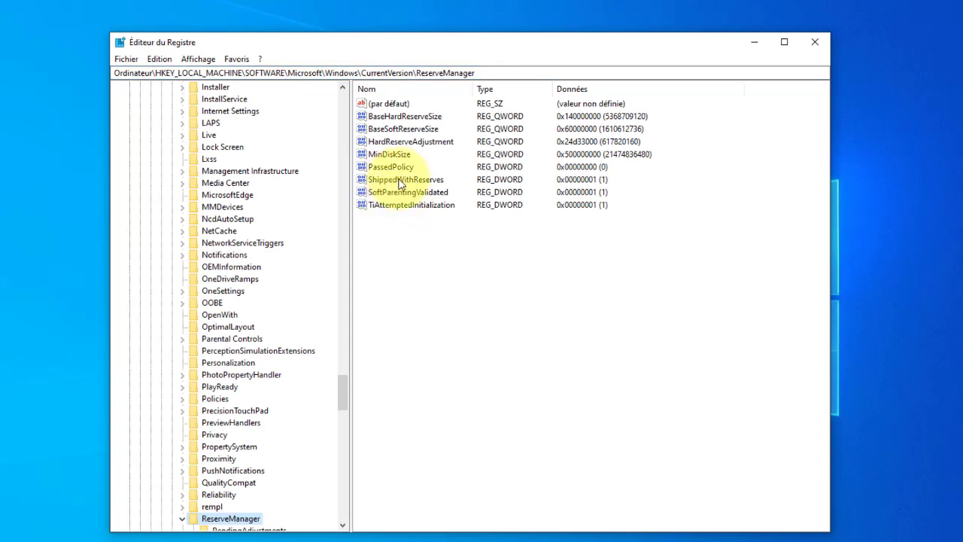
Step: Set the ShippedWithReserves value of the ReserveManager key to 0 in hexadecimal, and close the Registry Editor
double_click(401, 180)
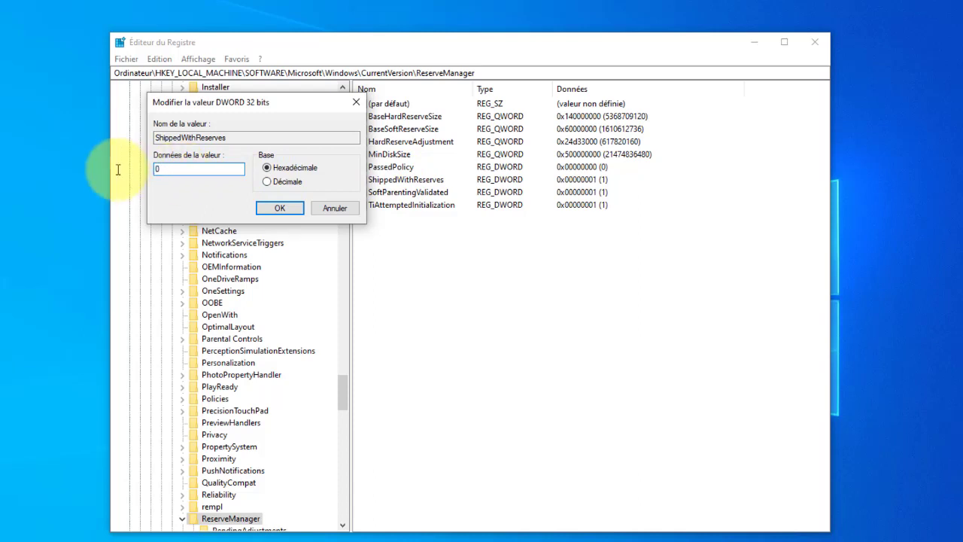
left_click(279, 209)
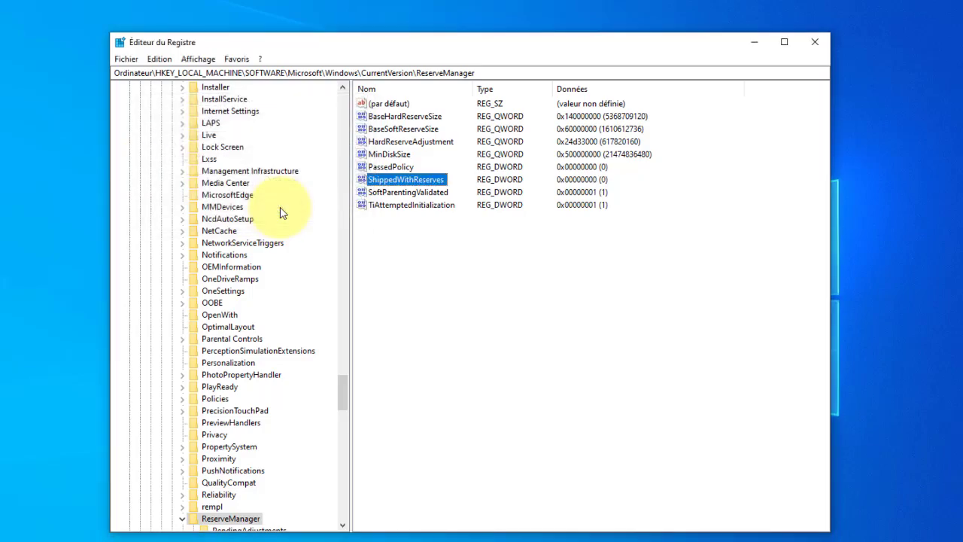
left_click(815, 41)
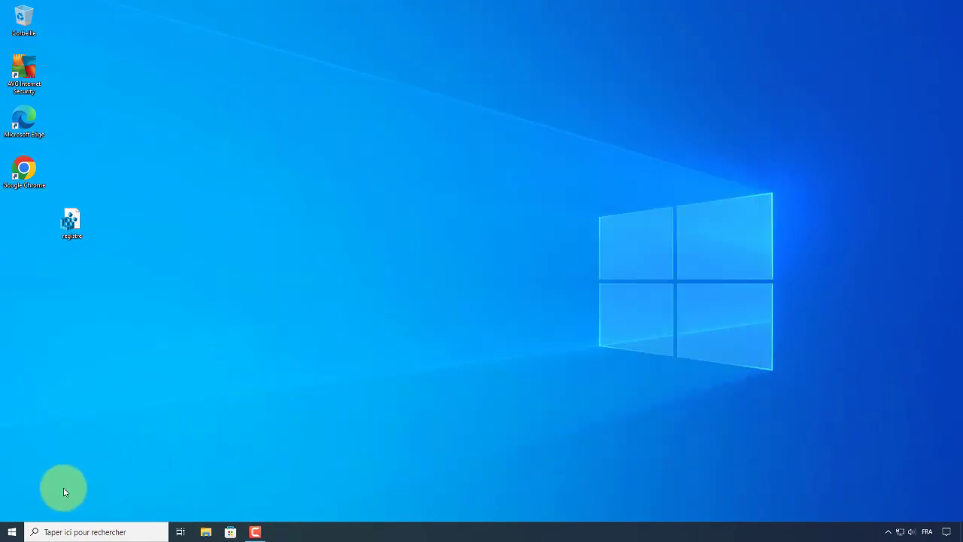
Step: Look at the computer's power options, including Redémarrer, and dismiss them without choosing one
left_click(11, 531)
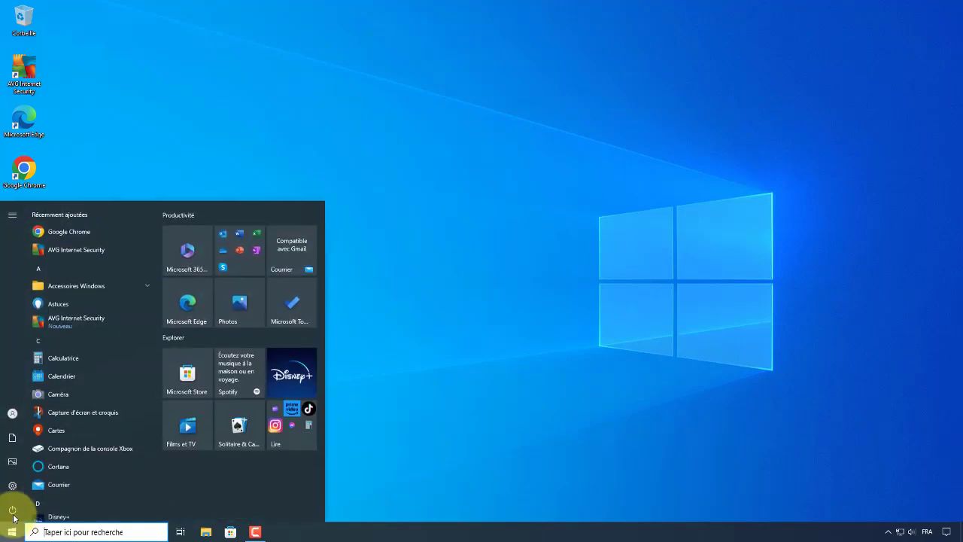
left_click(12, 513)
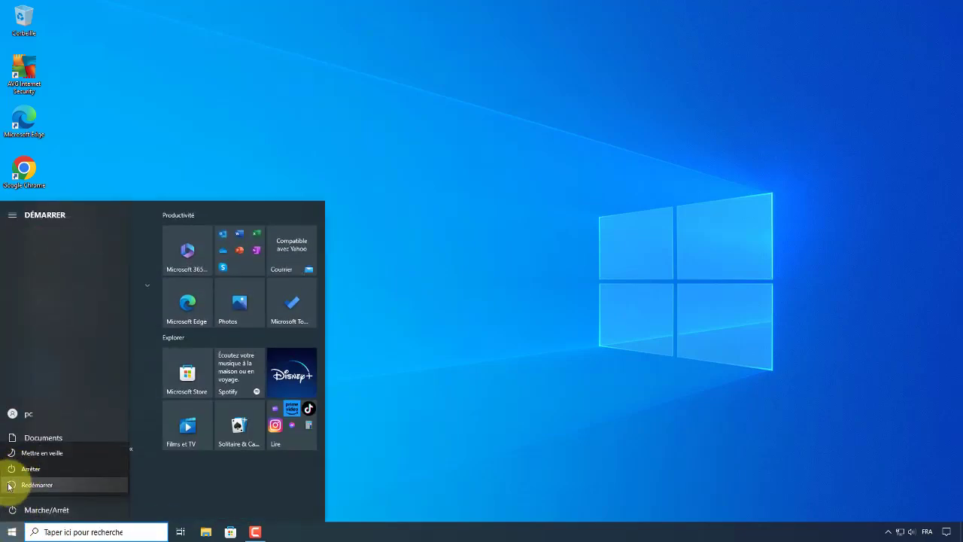
left_click(384, 408)
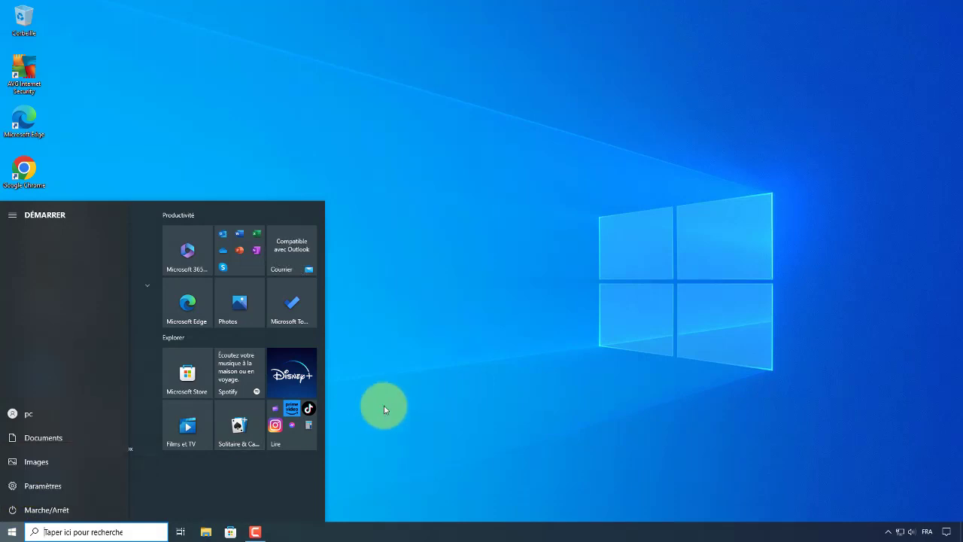